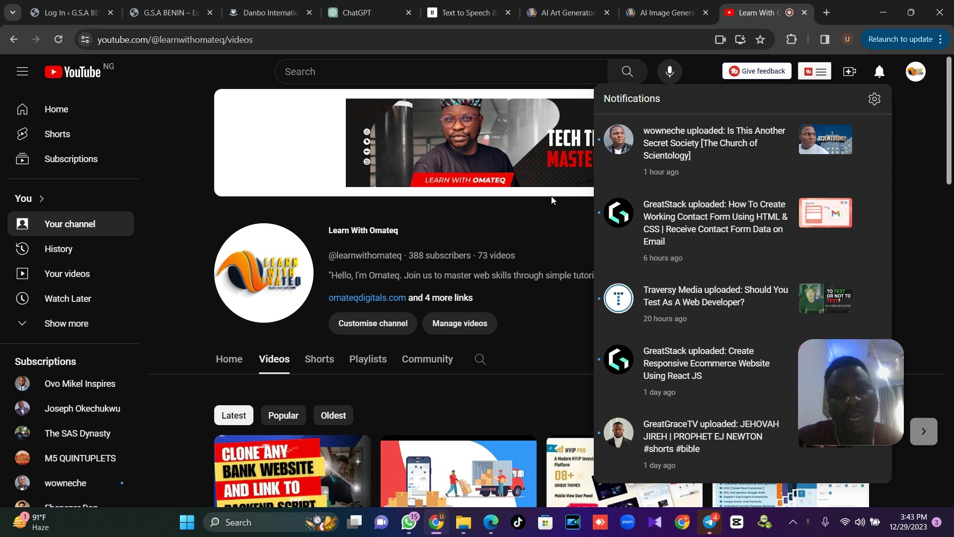
Step: Browse the ChatGPT, ElevenLabs text-to-speech and Leonardo.Ai tabs in Chrome
left_click(352, 8)
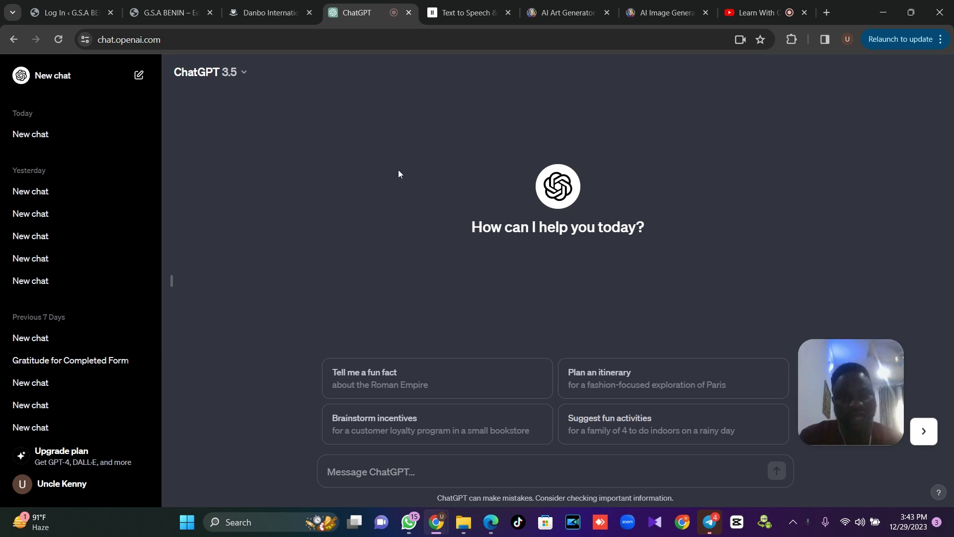
left_click(459, 12)
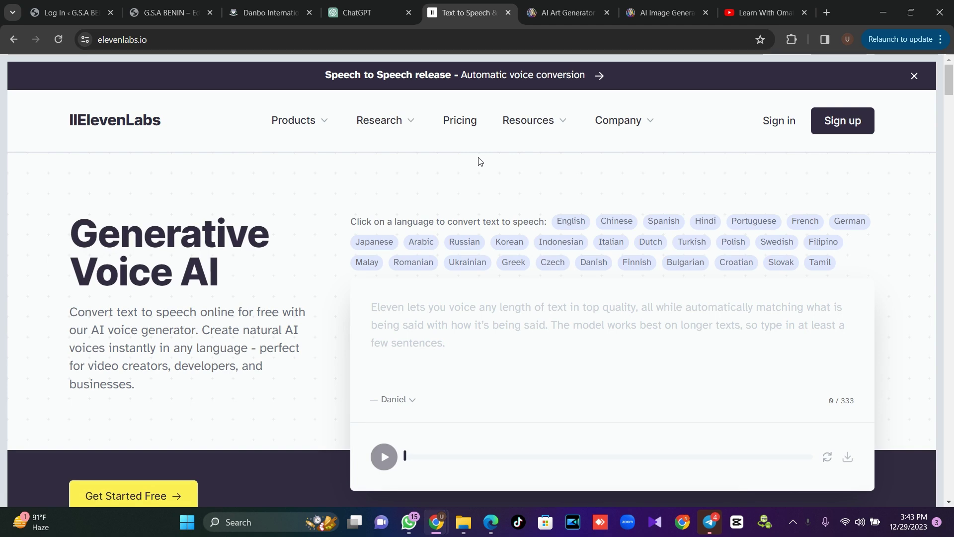
left_click(556, 12)
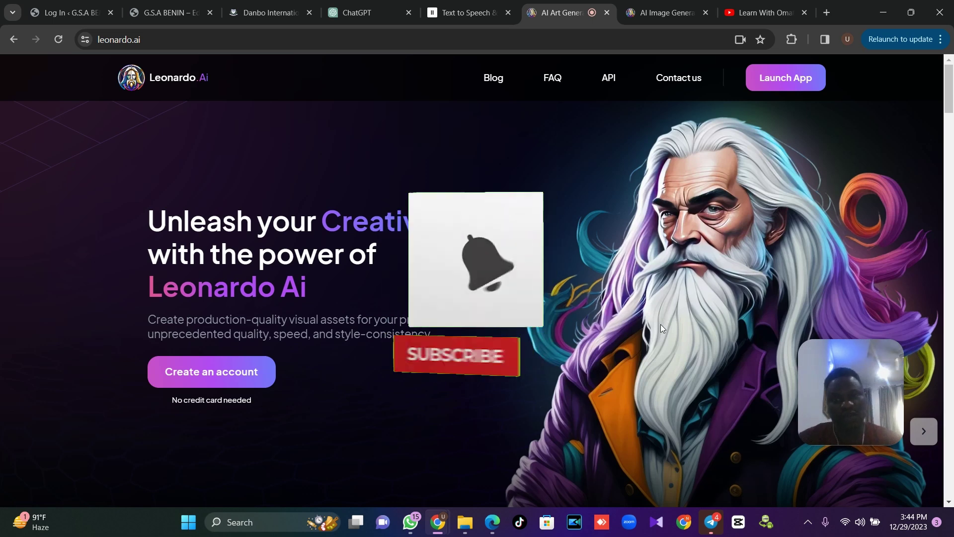
Step: Ask ChatGPT for a 100-word story about a young lady reportedly killed by her husband
left_click(366, 9)
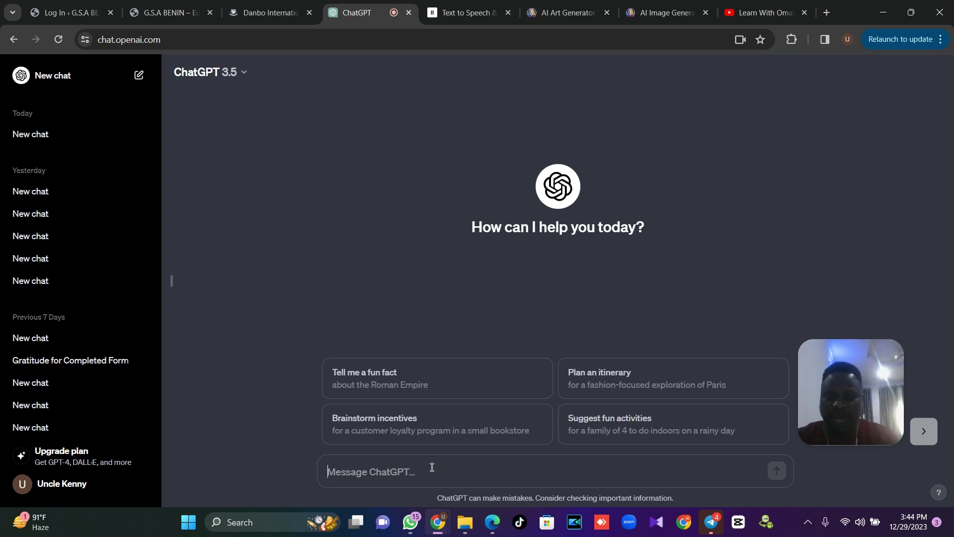
type("pl")
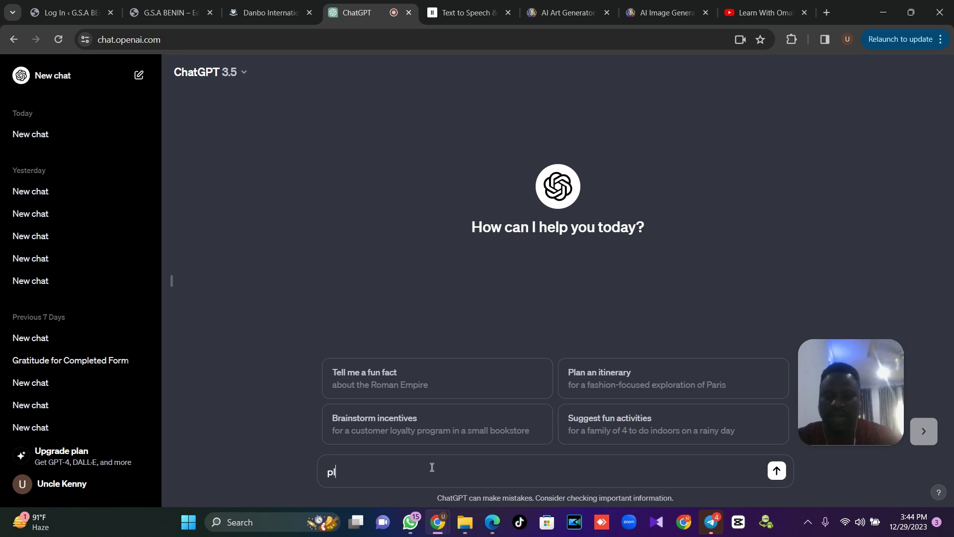
type("ease write me")
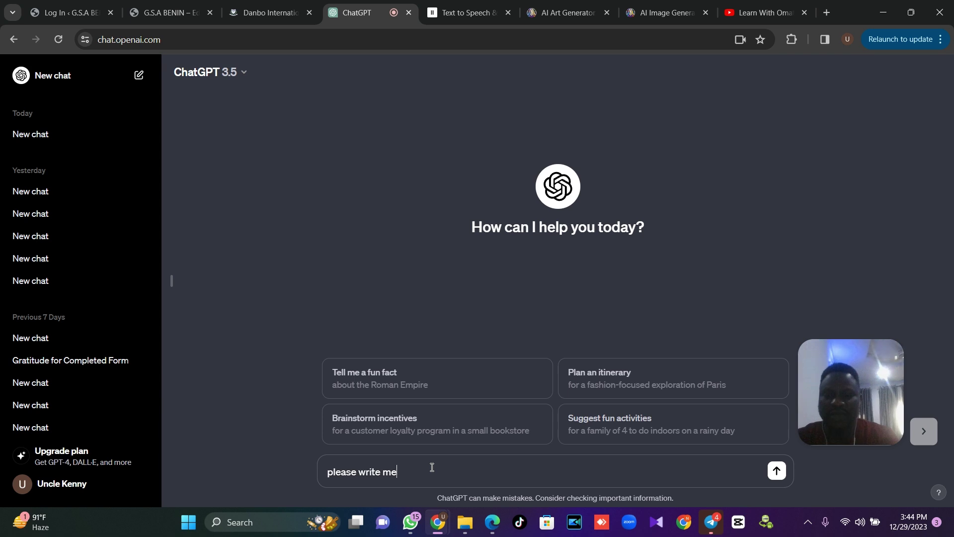
type(" a 100")
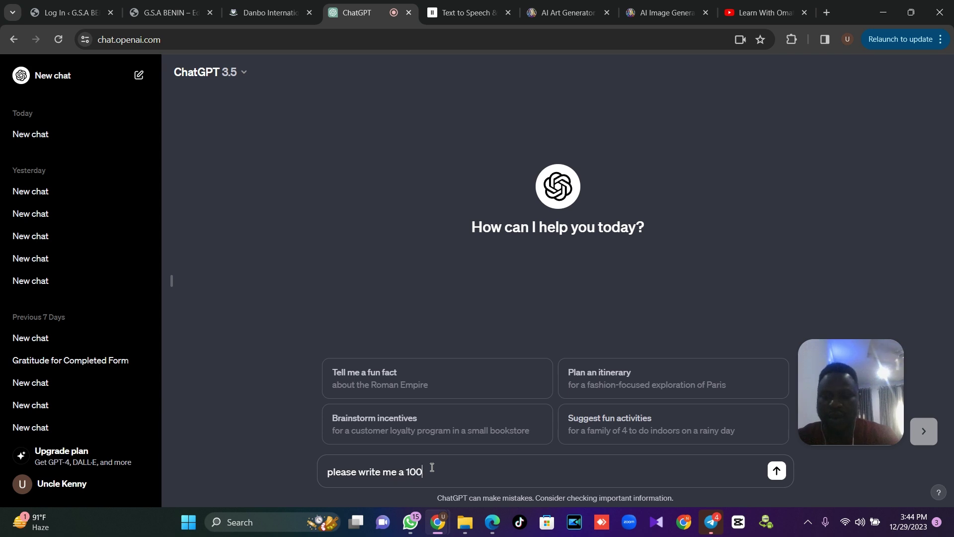
type(" words story")
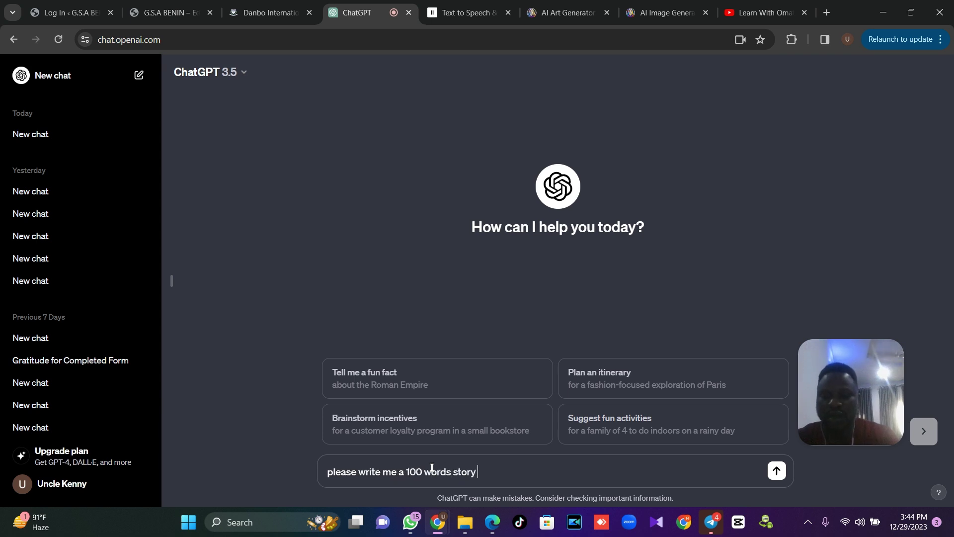
type(" of a yound ")
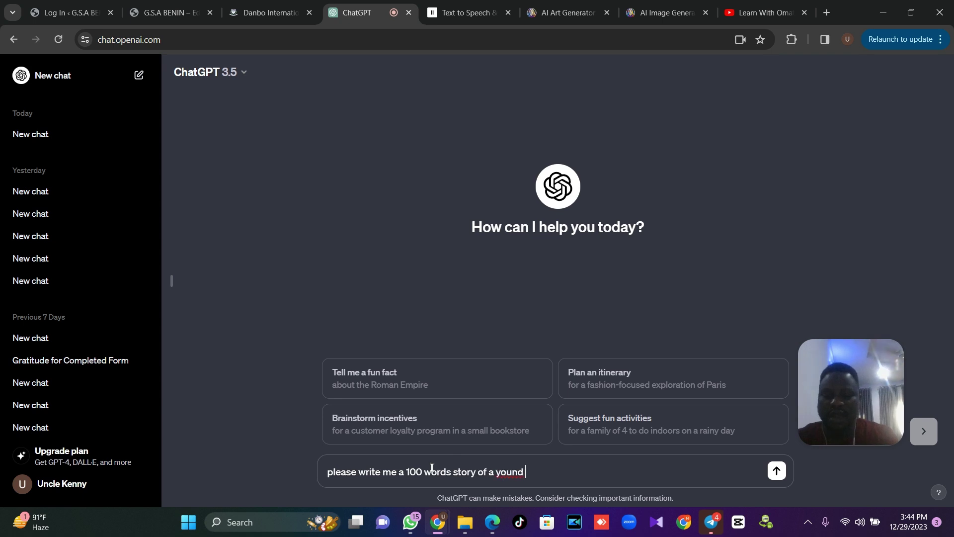
type("lady who was r")
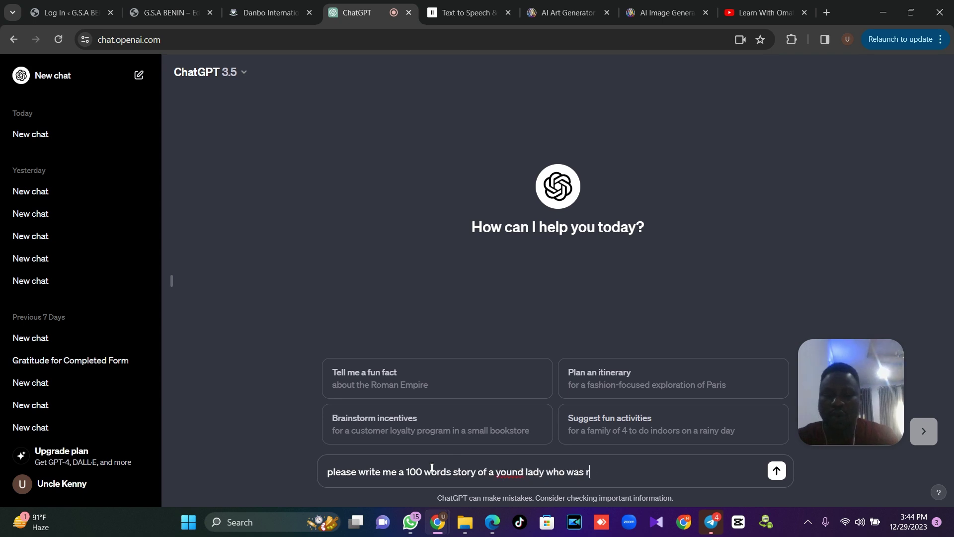
type("eportly")
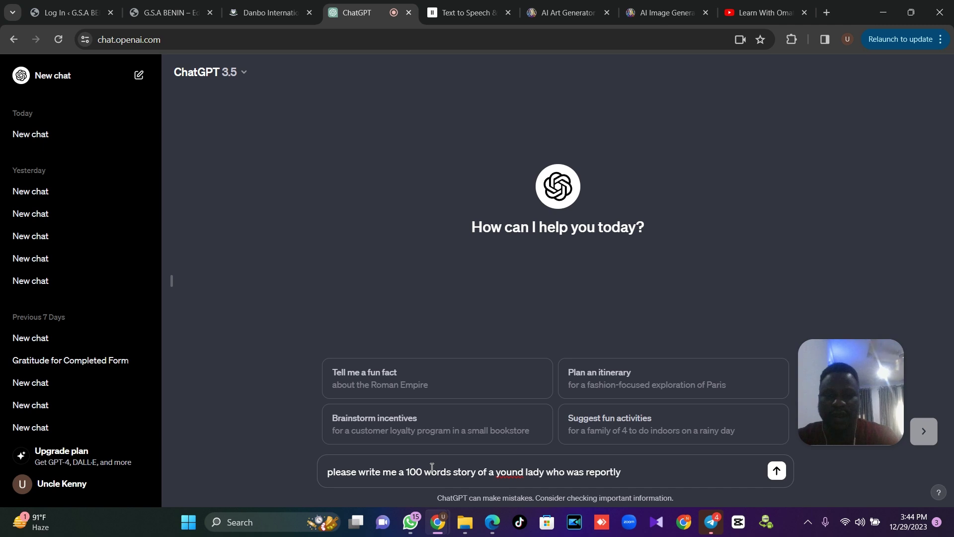
key("BackSpace")
key("BackSpace")
type("t")
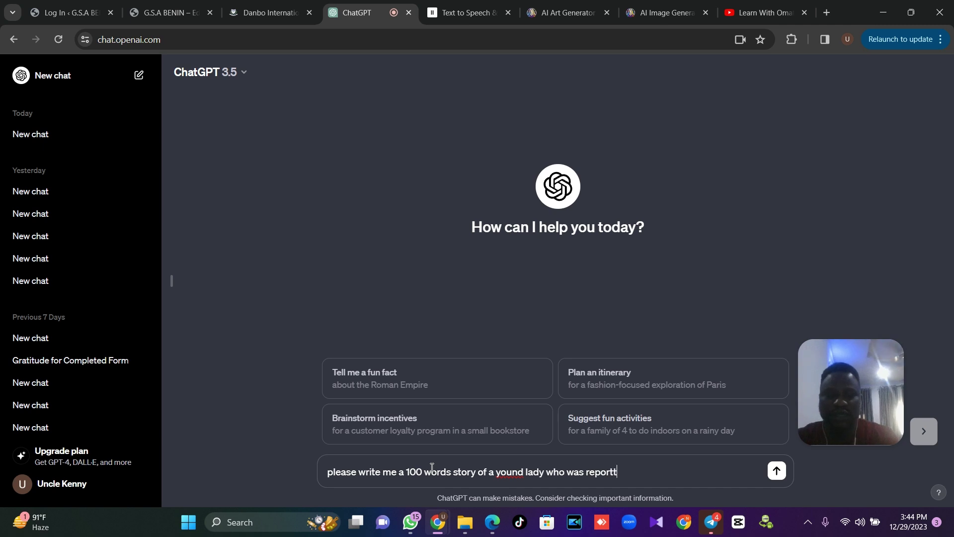
key("BackSpace")
key("BackSpace")
type("edly ")
type("killedby h")
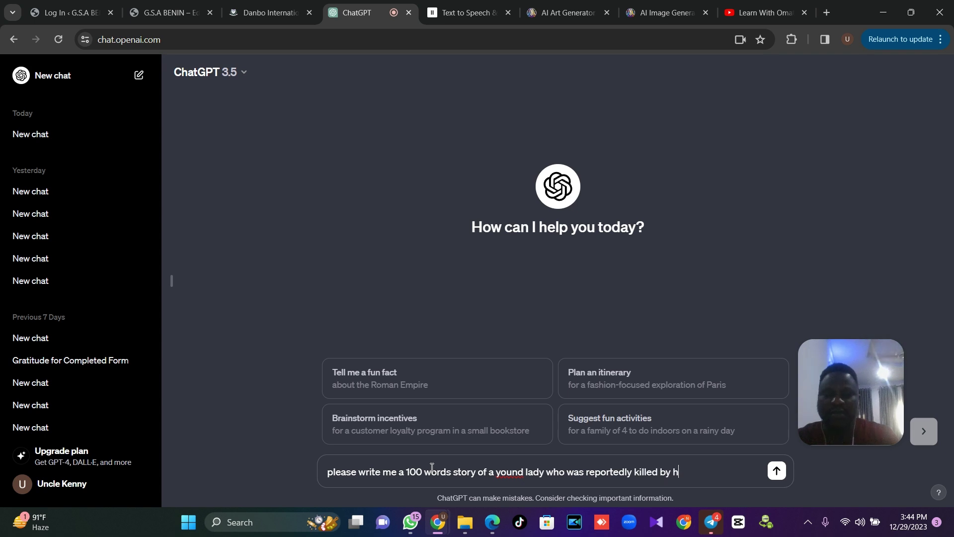
type("er husn")
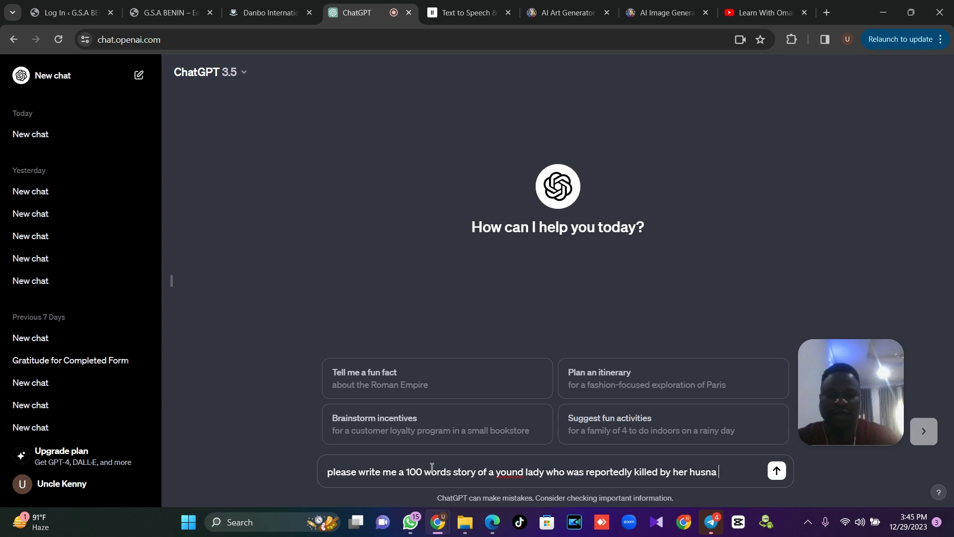
type("a")
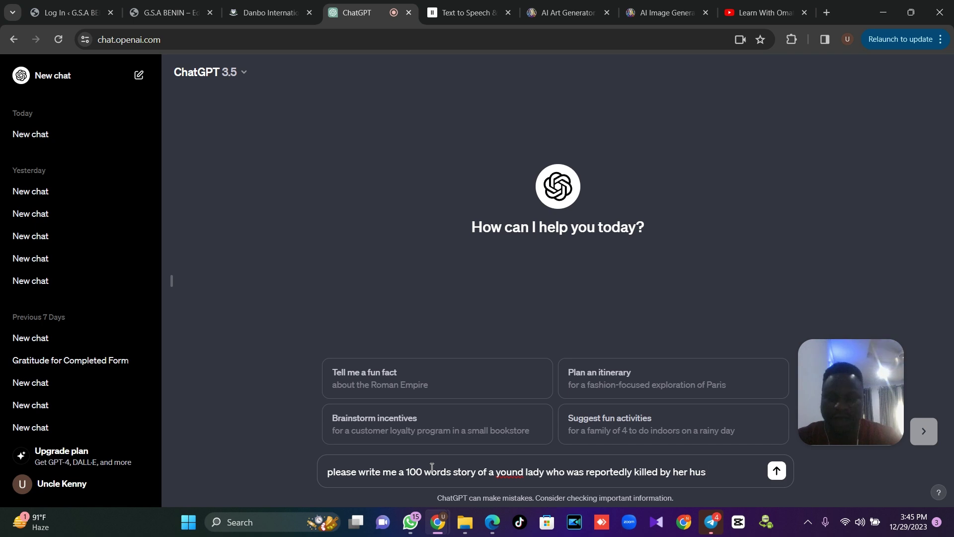
type("band")
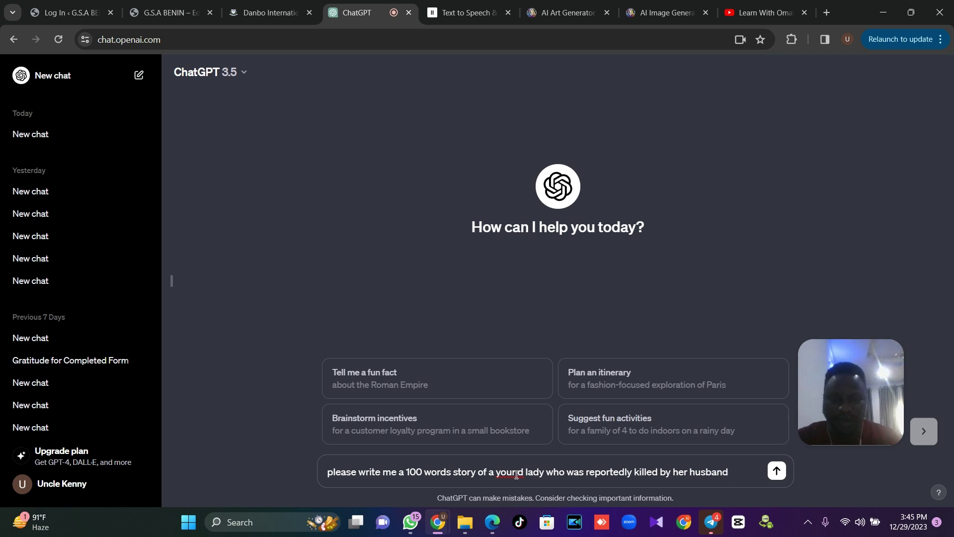
right_click(515, 472)
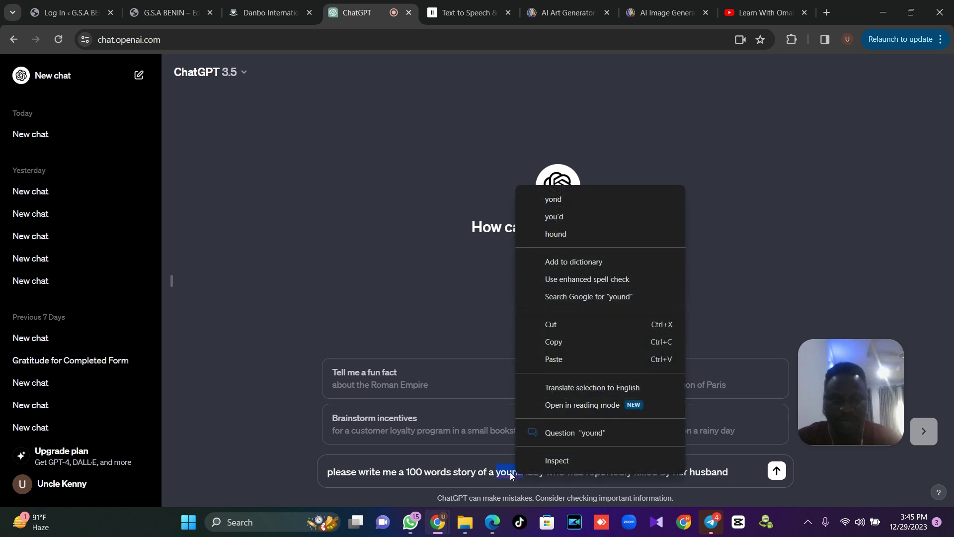
left_click(512, 476)
key("BackSpace")
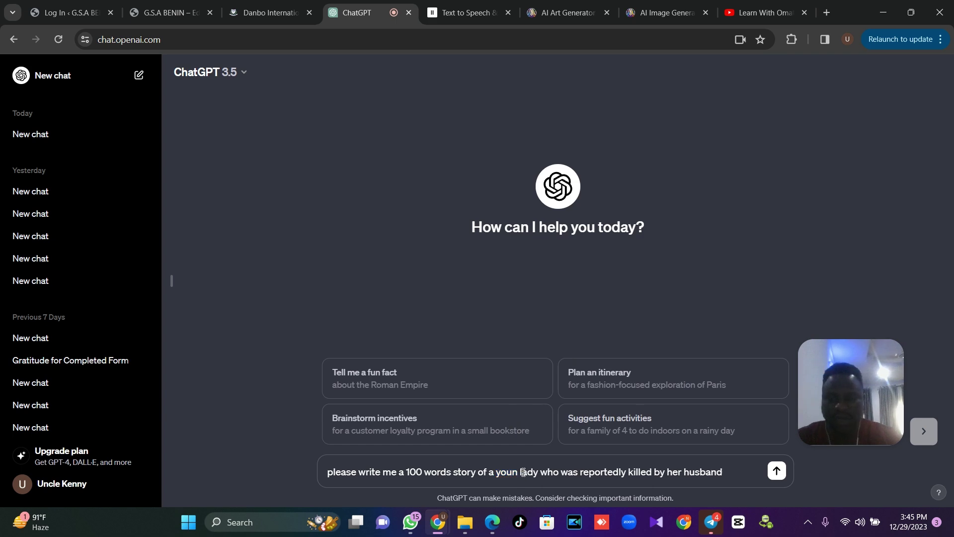
type("g")
left_click(778, 471)
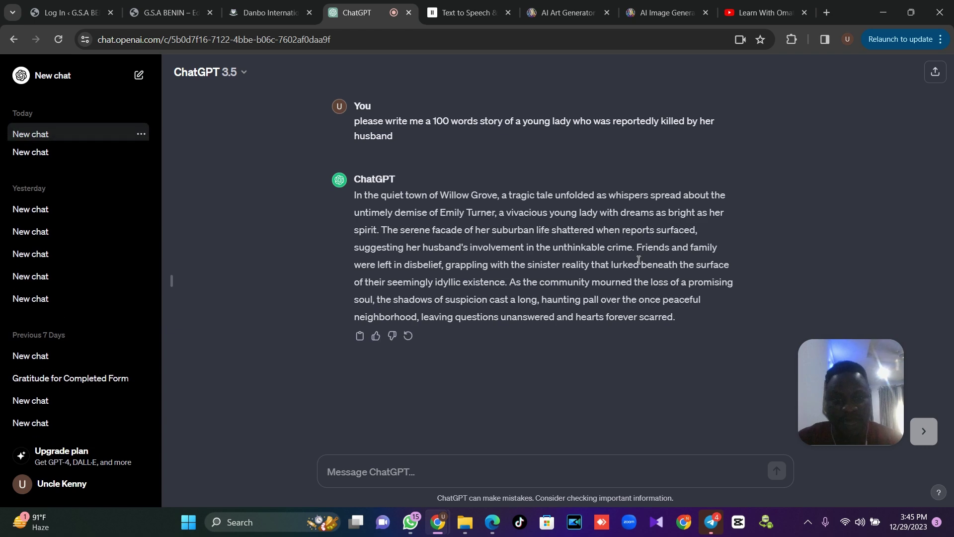
Step: Select and copy the whole Emily Turner story text from the response
left_click_drag(675, 317, 353, 192)
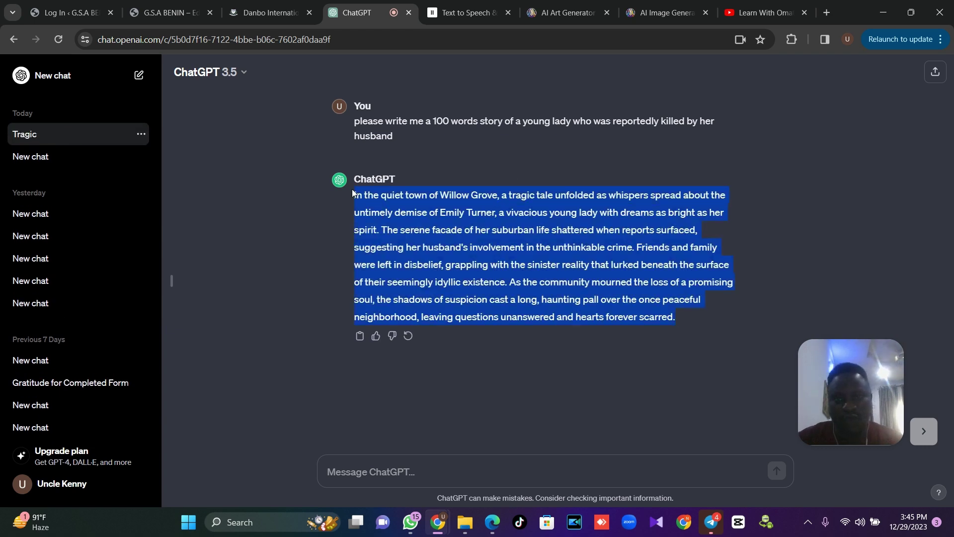
Step: Paste the story into ElevenLabs and delete the unfinished 'Friends and family' fragment
left_click(462, 12)
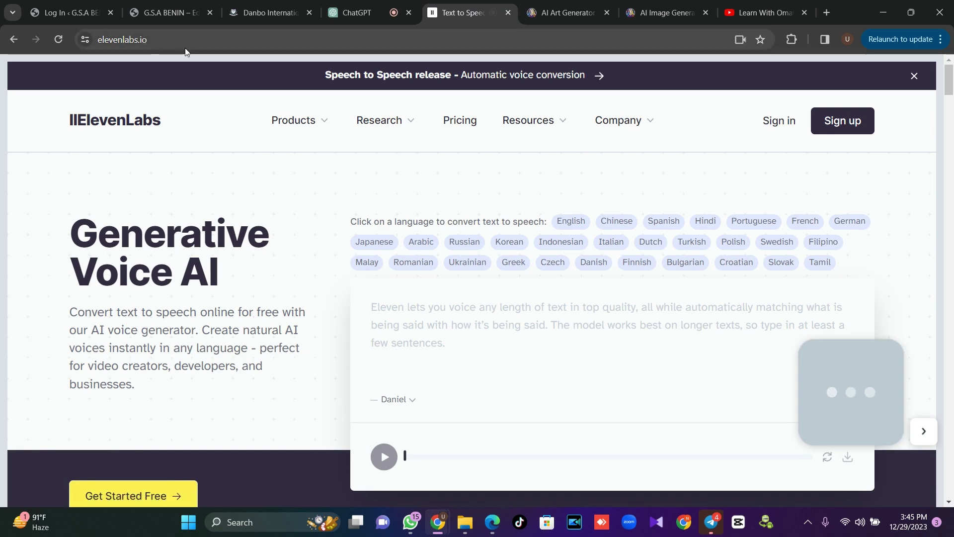
left_click(432, 342)
key("ctrl+v")
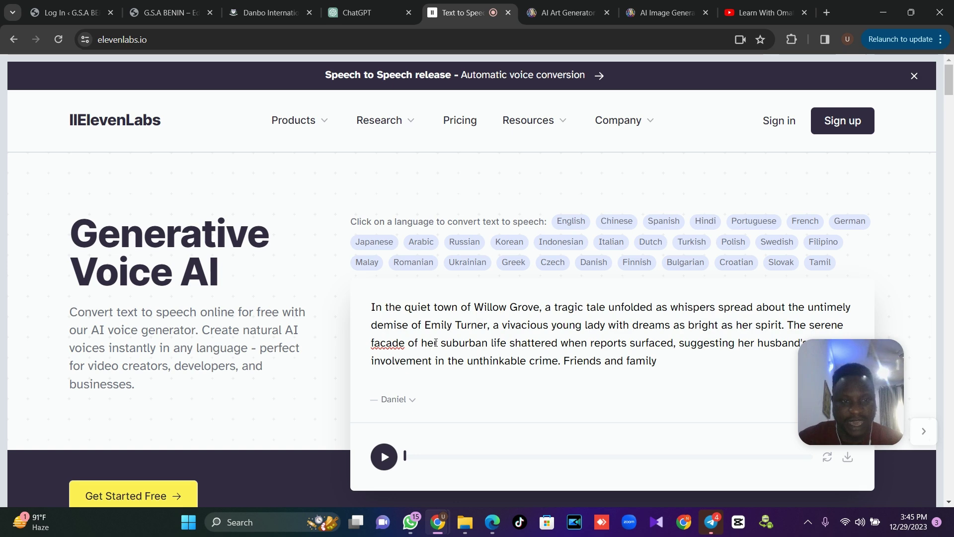
scroll(952, 97, "down", 2)
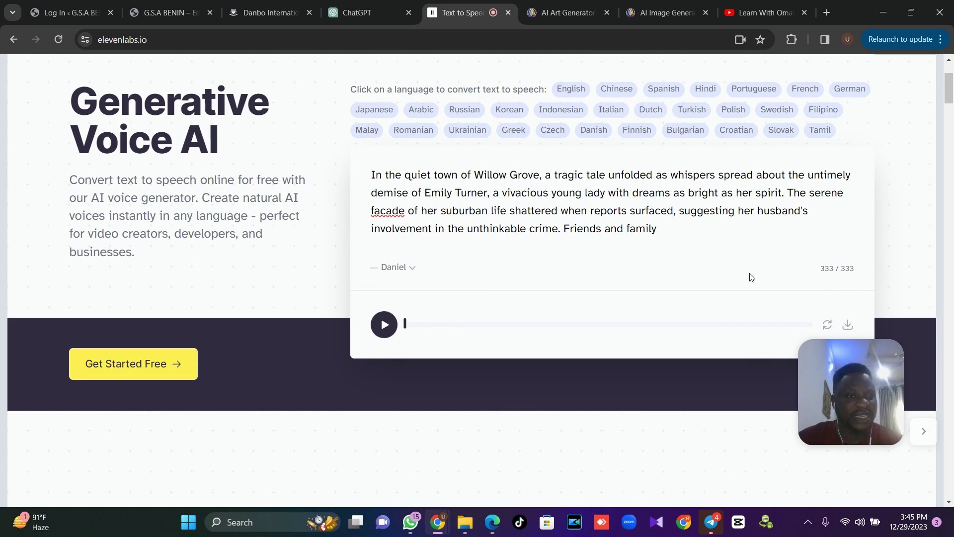
left_click_drag(666, 234, 565, 225)
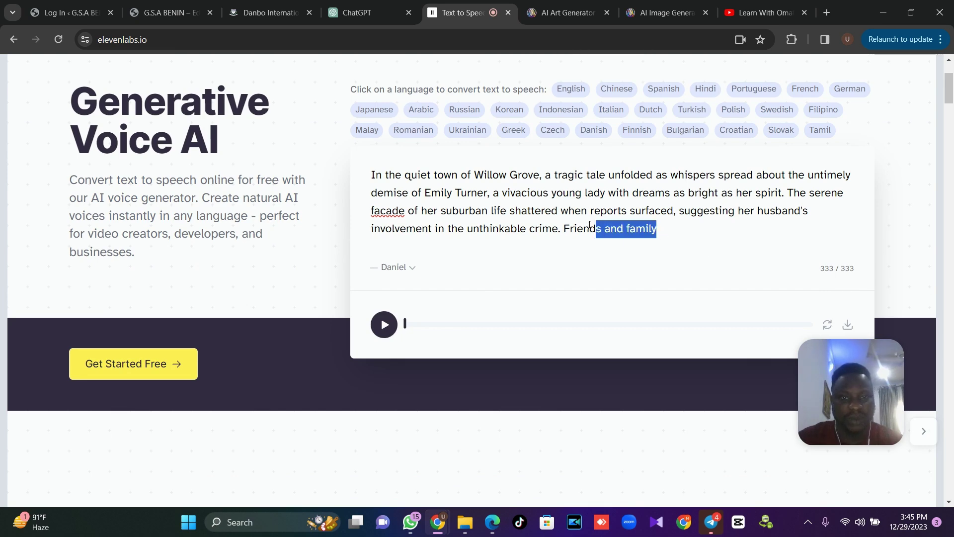
key("BackSpace")
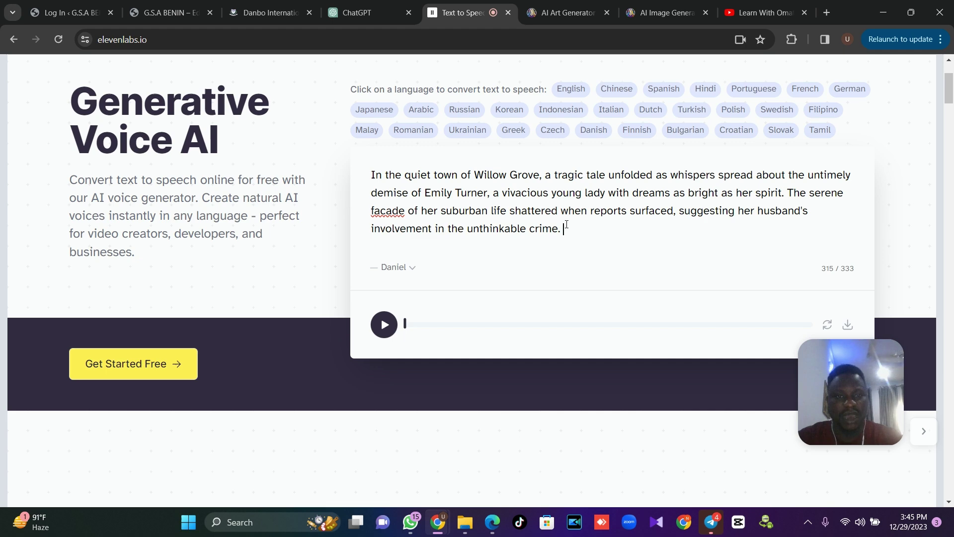
Step: Narrate the text with the Emily voice, preview it, and download the audio
left_click(409, 275)
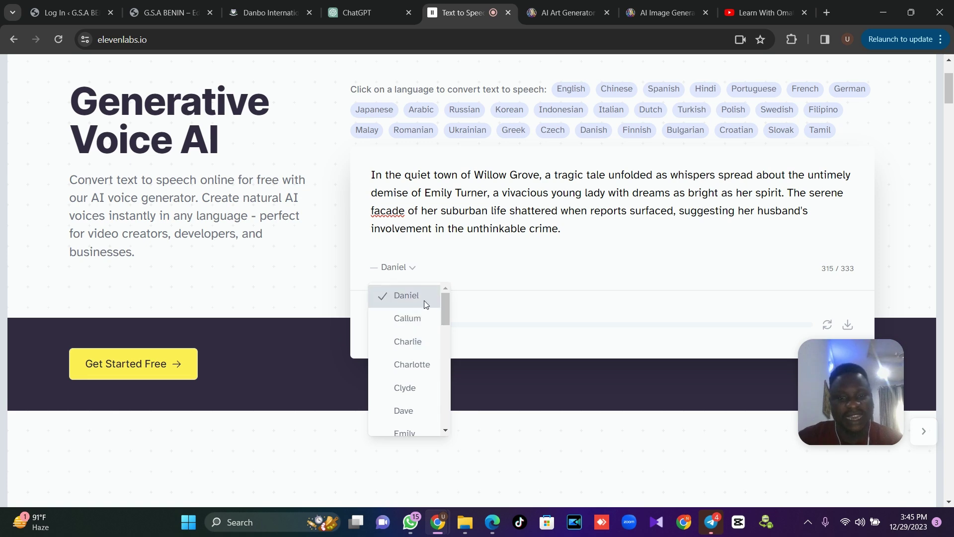
left_click_drag(446, 315, 446, 336)
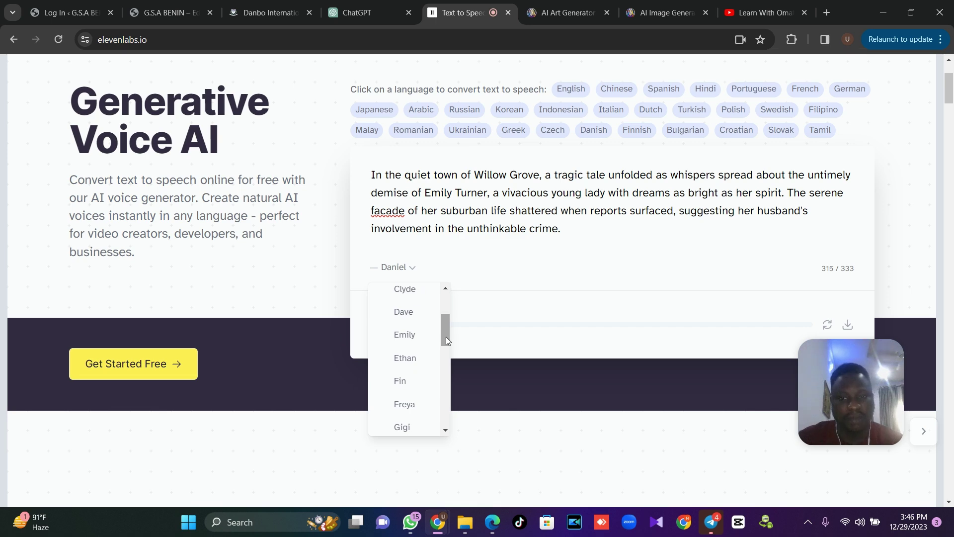
left_click(416, 333)
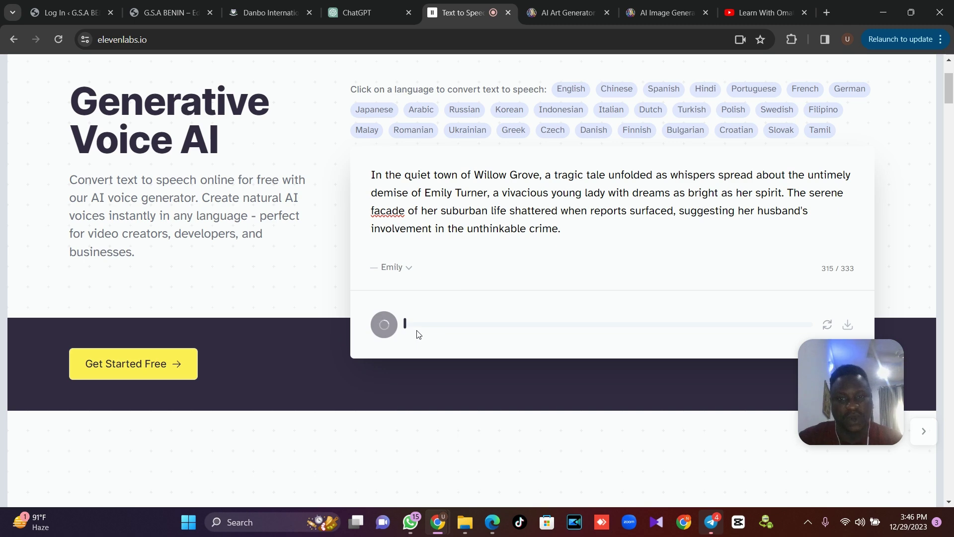
left_click(924, 432)
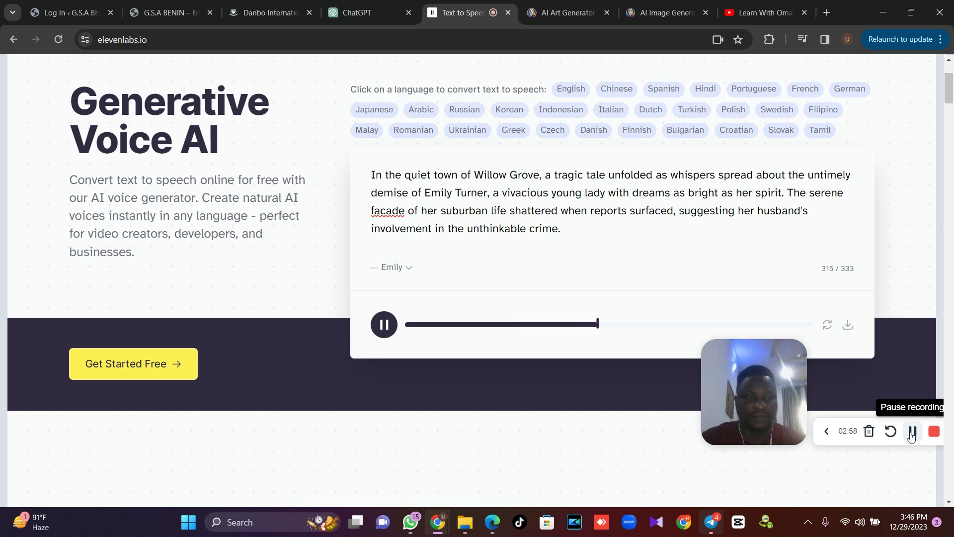
left_click(383, 325)
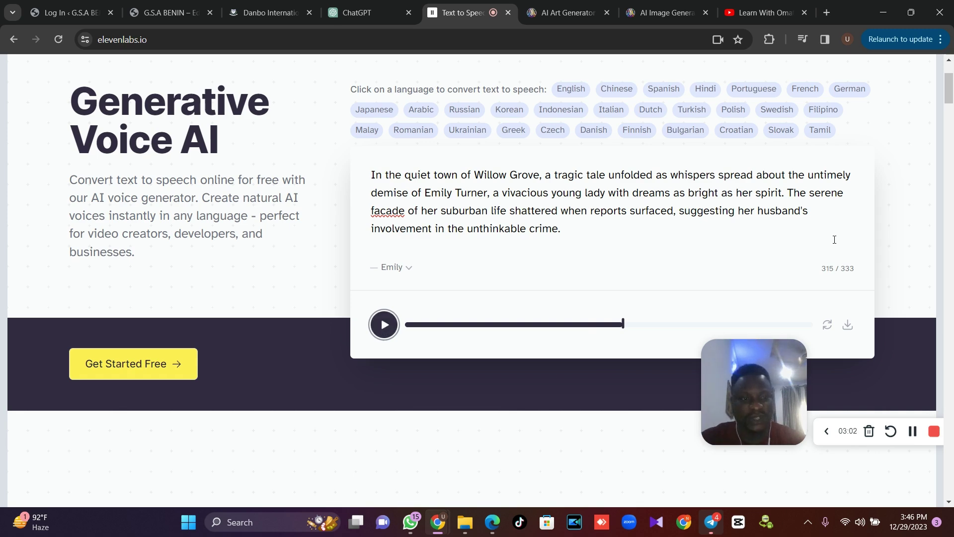
left_click(847, 327)
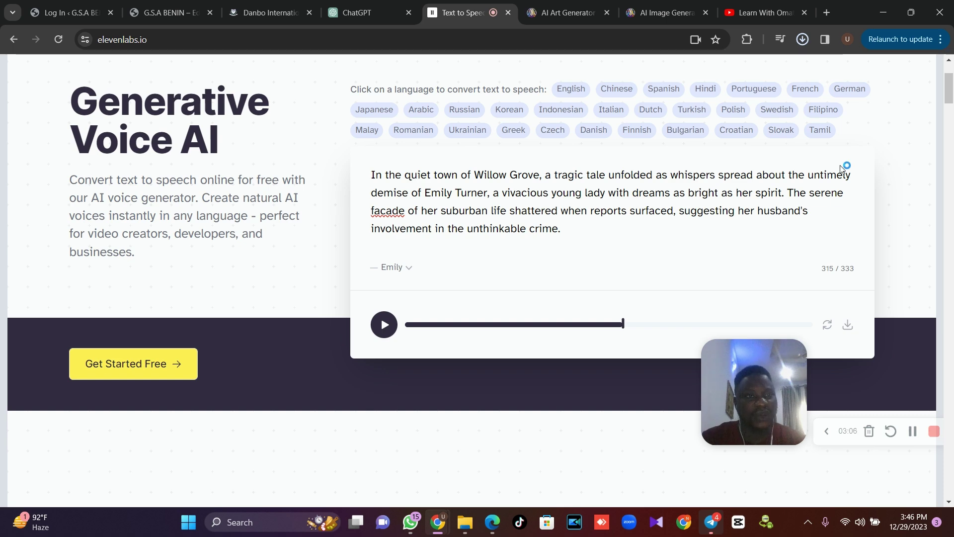
Step: Generate images from the prompt 'generate an image of a girl that is killed by her husband'
left_click(571, 10)
type("D")
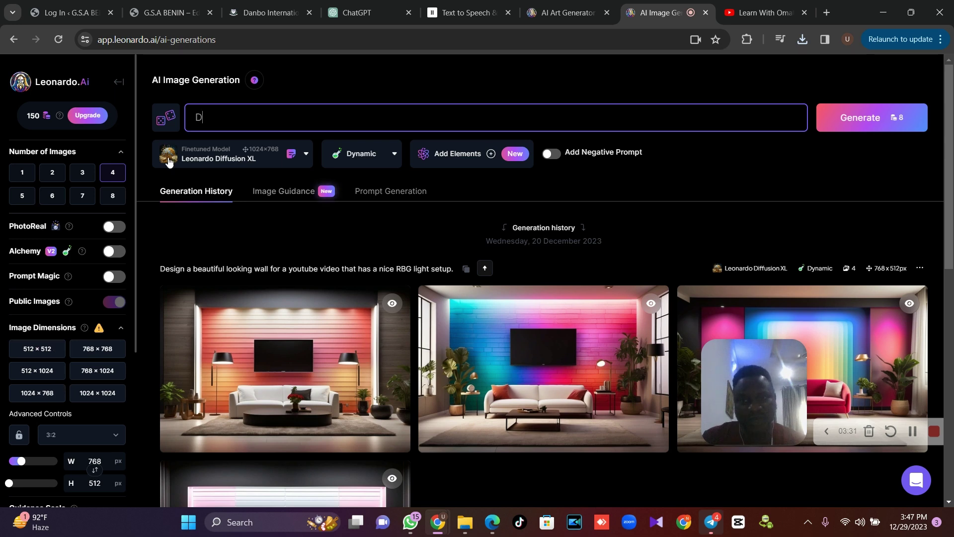
left_click_drag(216, 122, 195, 121)
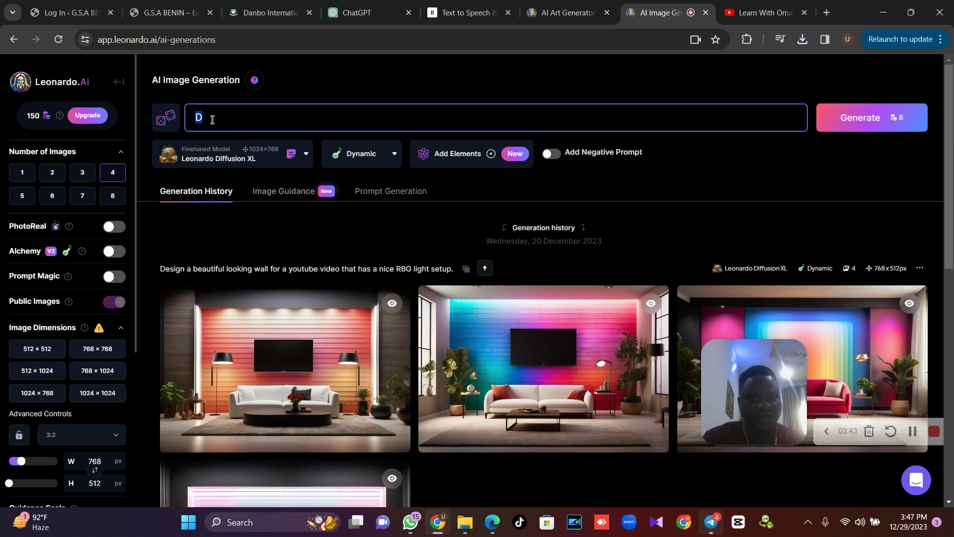
left_click(468, 14)
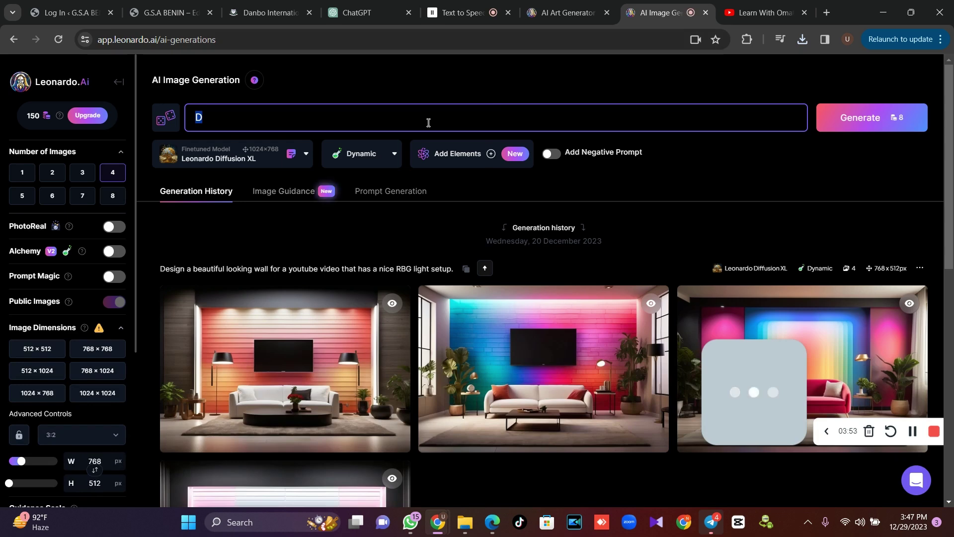
type("generate an ")
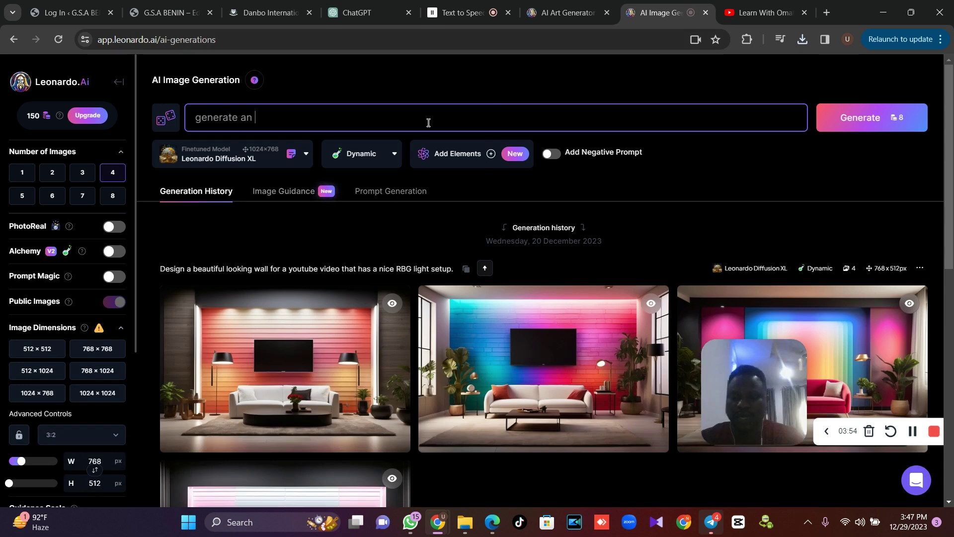
type("image of a girl")
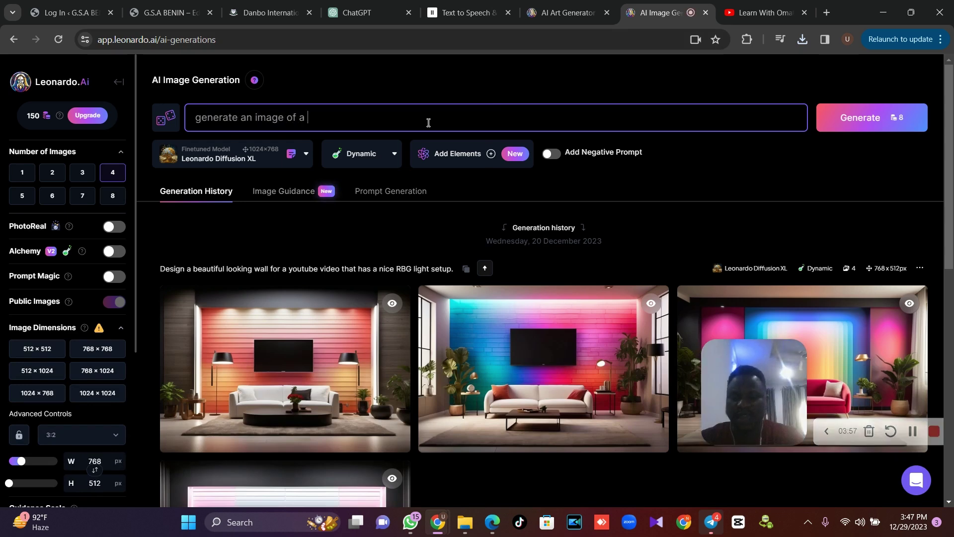
type(" that is ")
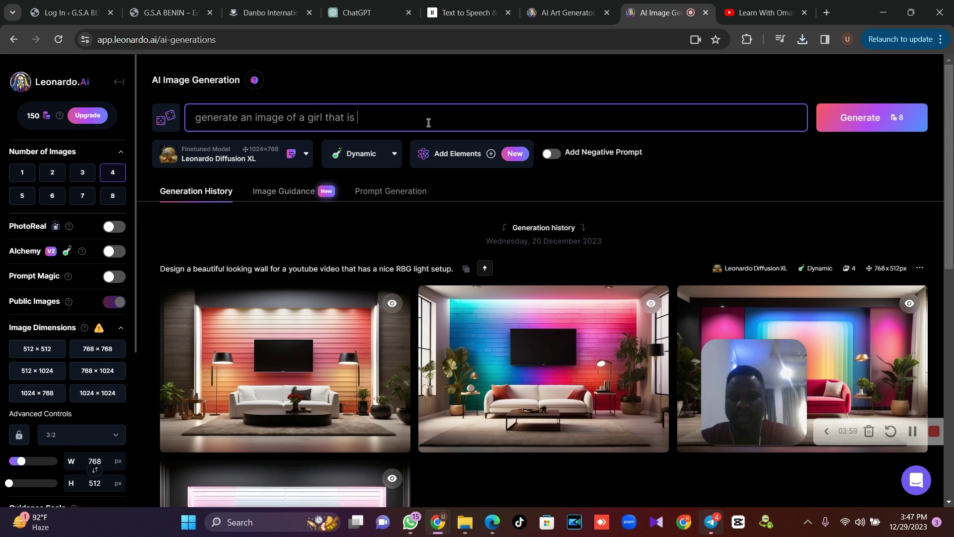
type("killed by his")
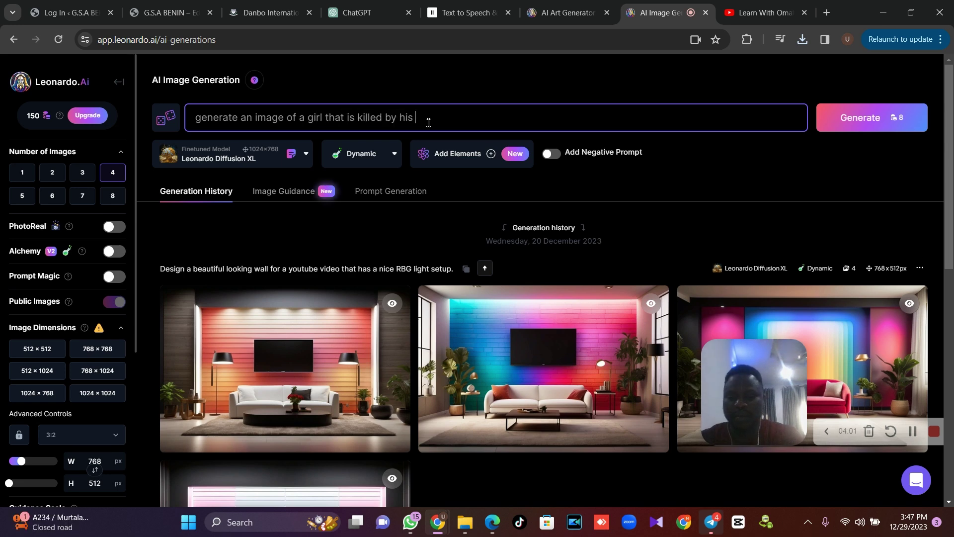
key("BackSpace")
key("BackSpace")
key("BackSpace")
type("er")
type("sband")
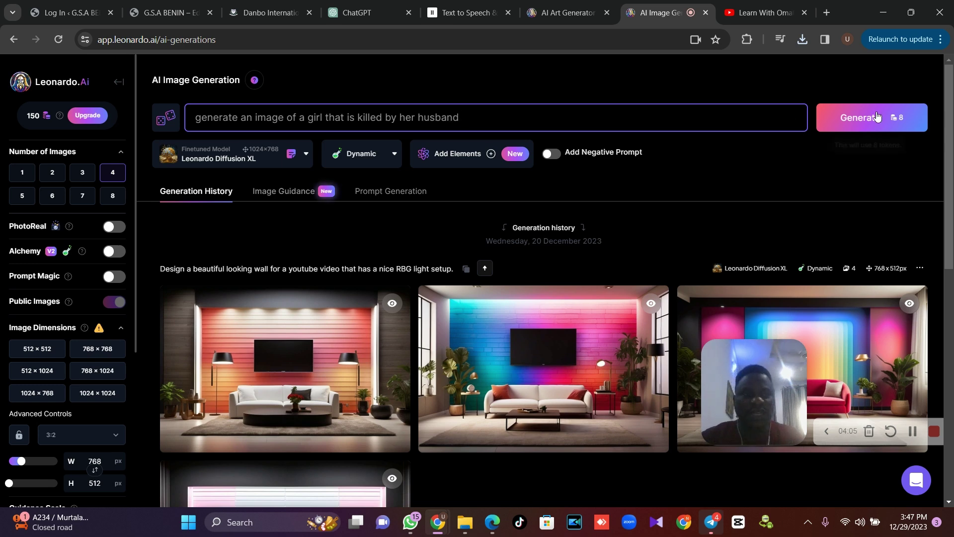
left_click(862, 126)
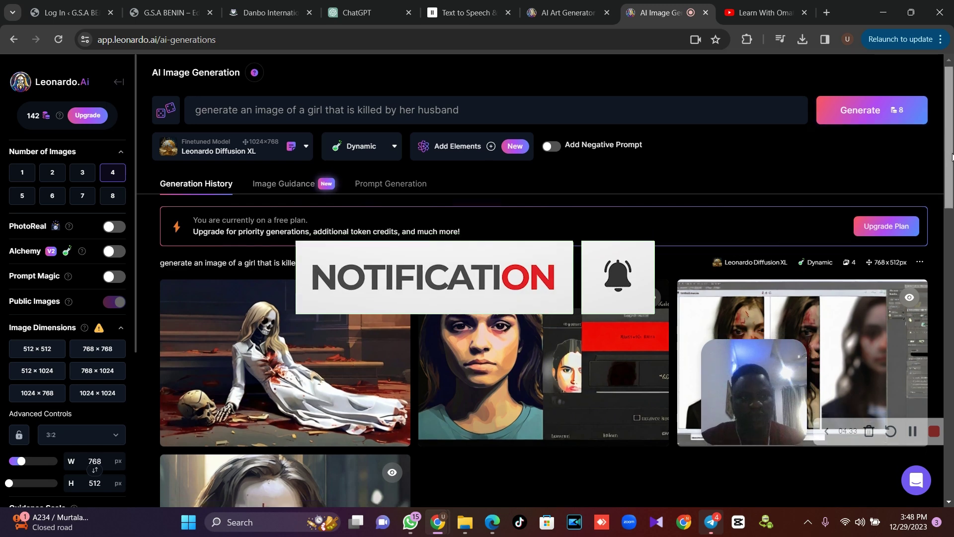
scroll(669, 218, "down", 2)
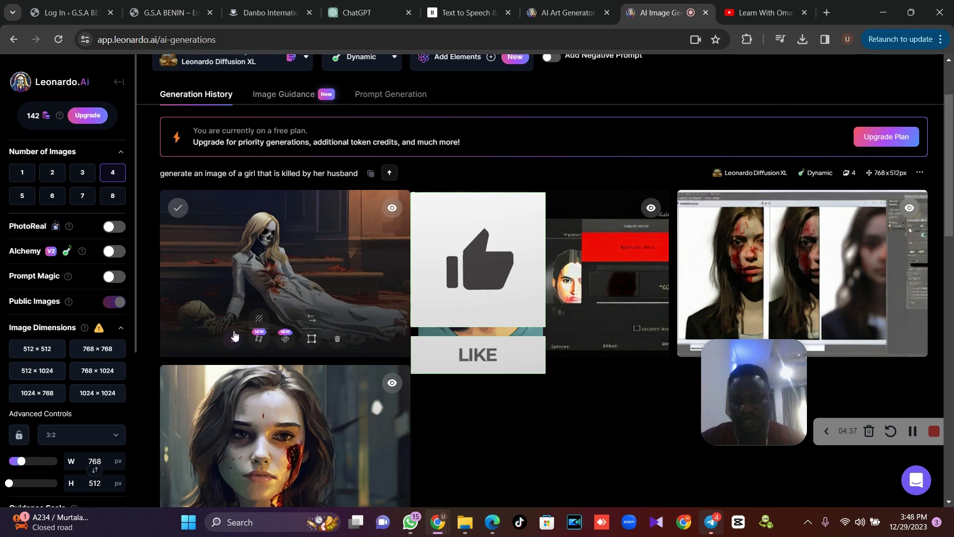
mouse_move(544, 350)
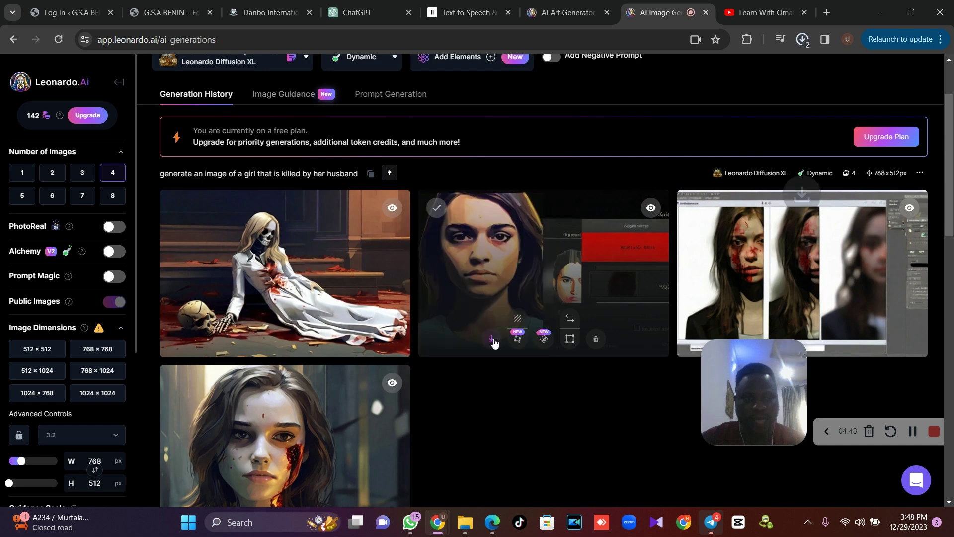
scroll(835, 231, "down", 2)
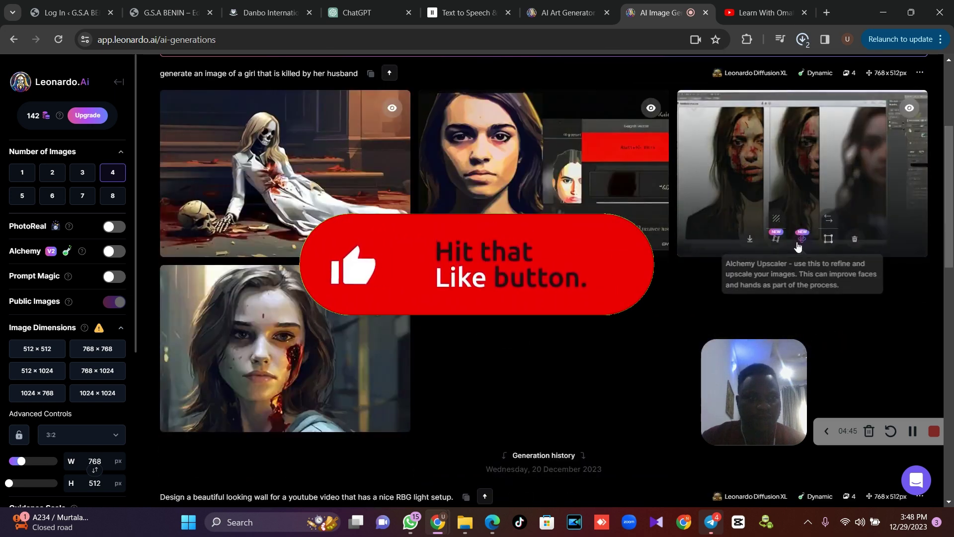
mouse_move(285, 348)
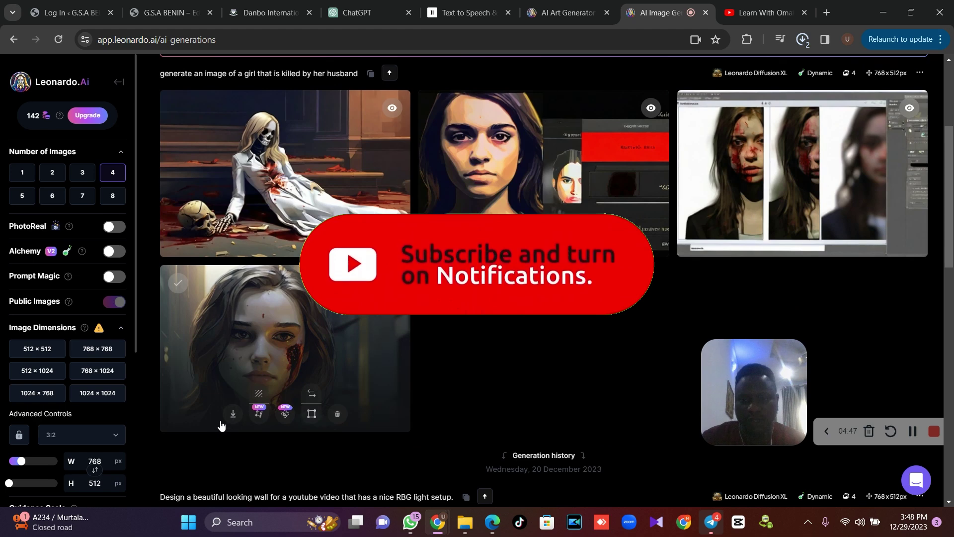
Step: Download the bloodied girl image and confirm it in Chrome's downloads list
left_click(232, 415)
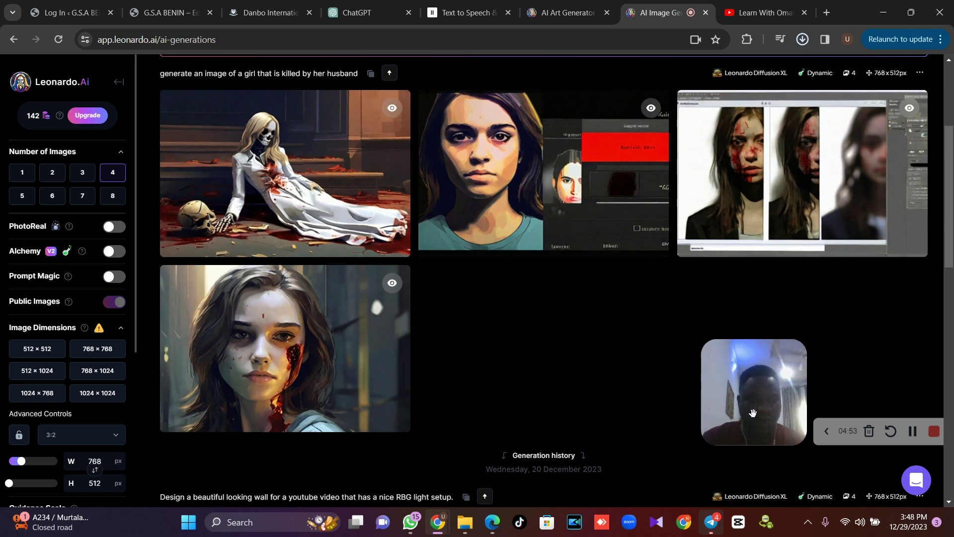
left_click(740, 532)
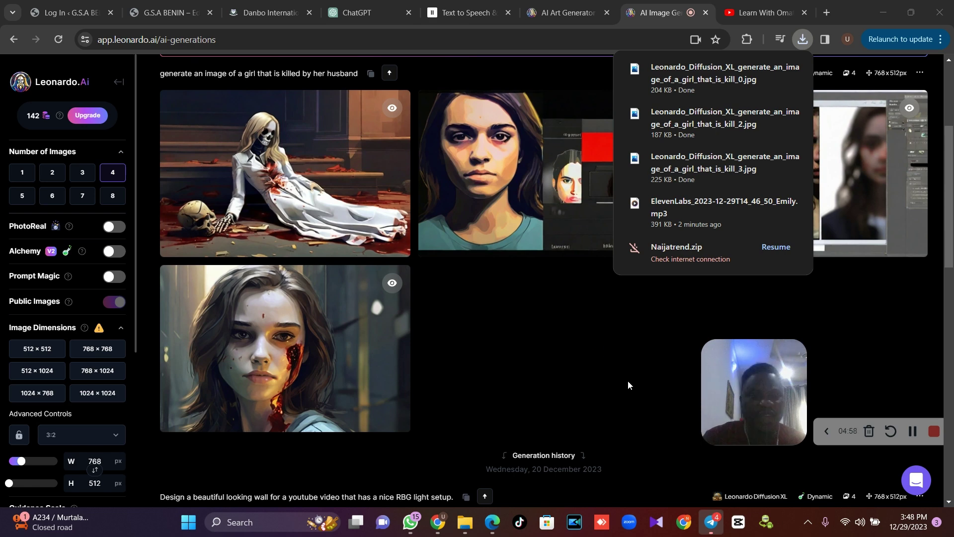
left_click(592, 353)
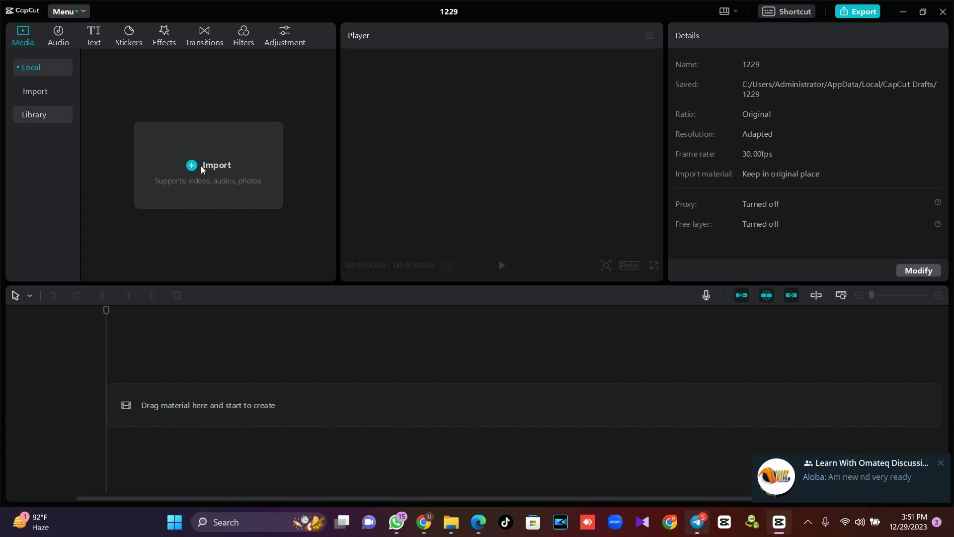
Step: Import the ElevenLabs narration mp3 and three Leonardo jpgs from Downloads
left_click(202, 169)
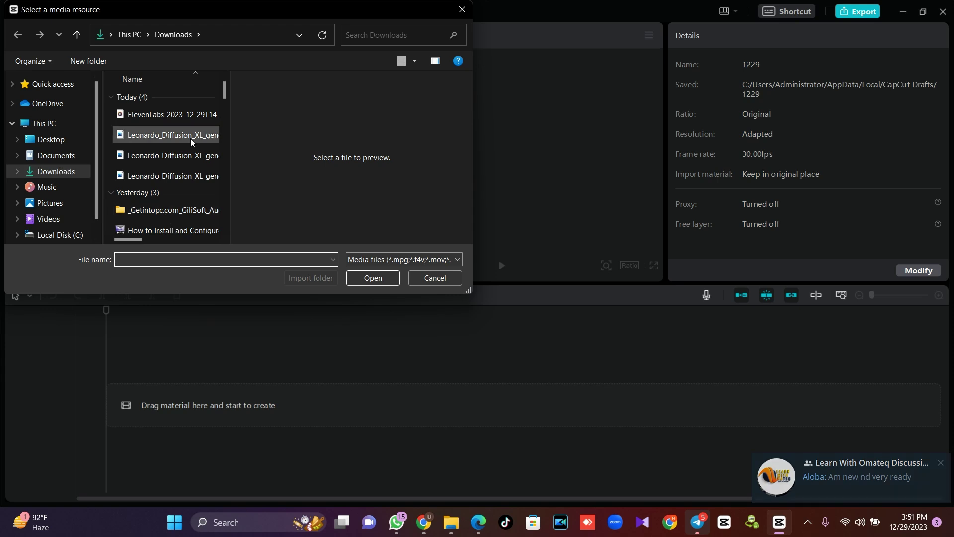
left_click(174, 119)
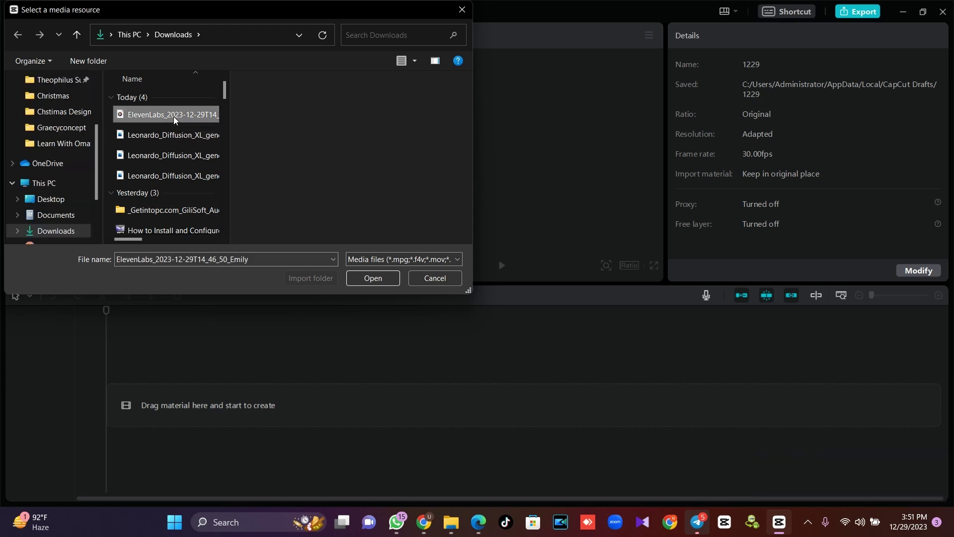
key("shift+Down")
key("shift+Down")
key("shift+Down")
key("Return")
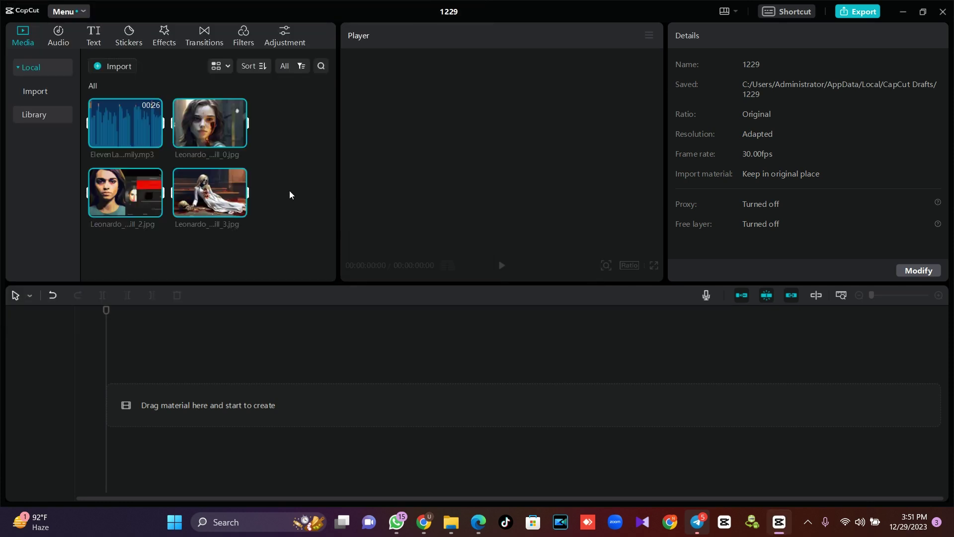
Step: Place the narration audio on the timeline and preview its start
left_click_drag(141, 132, 110, 407)
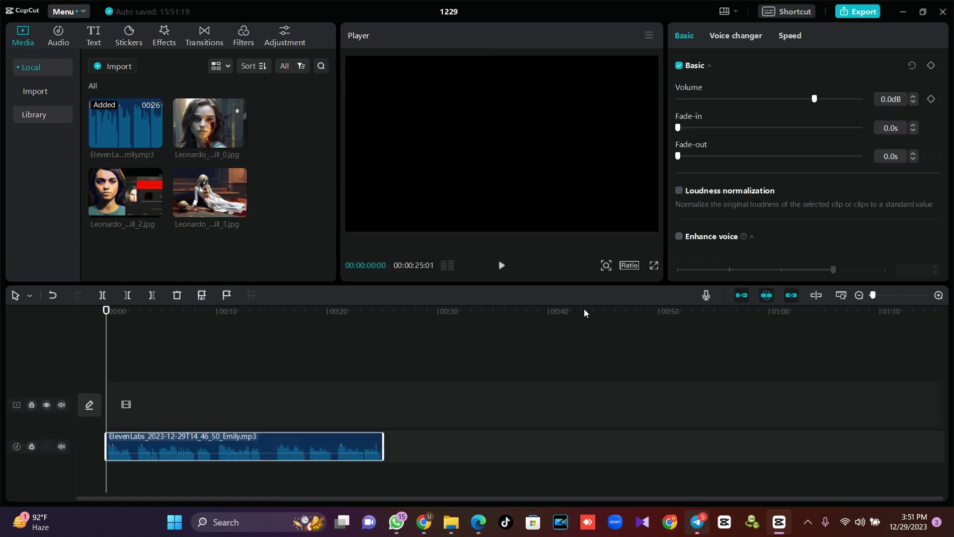
key("space")
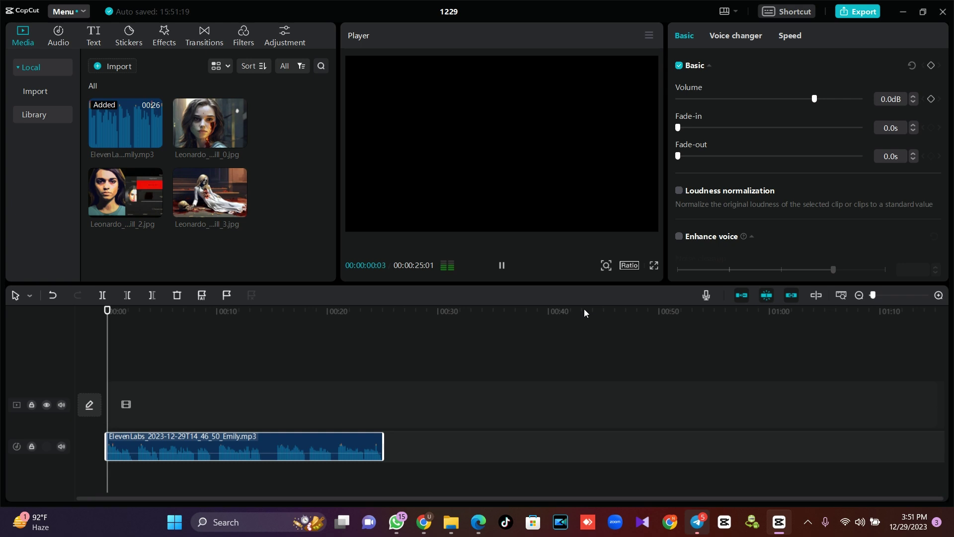
key("space")
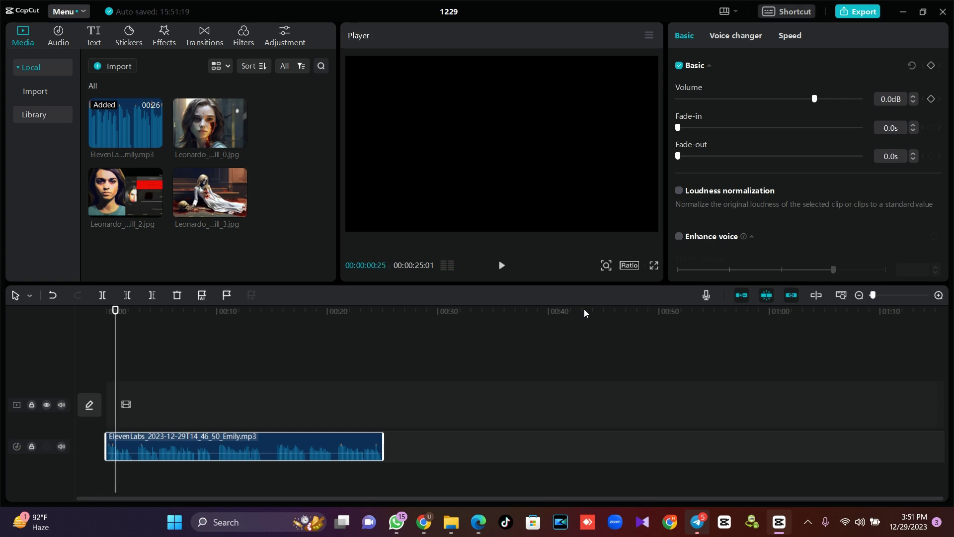
Step: Line up five Leonardo images on the video track, from skeleton girl to bloodied portrait
mouse_move(209, 192)
left_click_drag(220, 193, 115, 412)
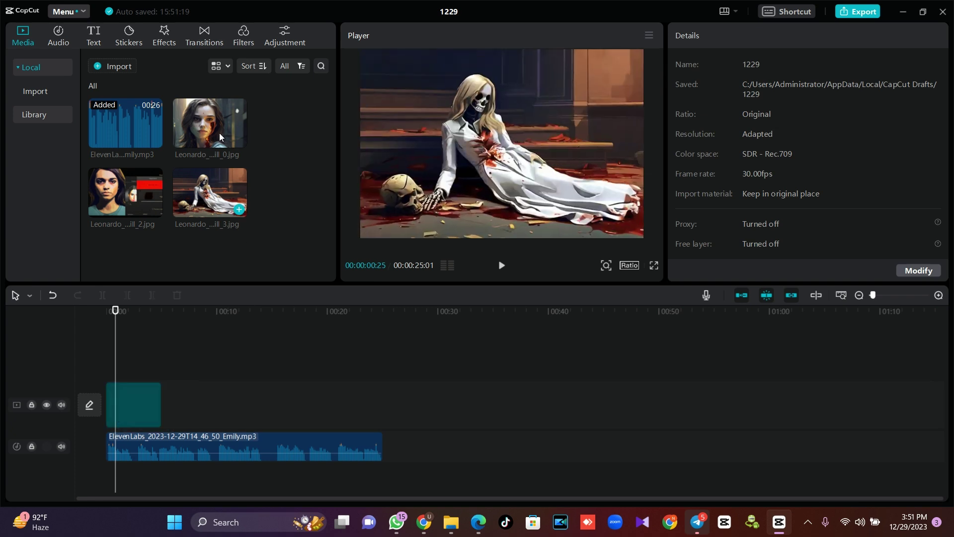
left_click_drag(204, 130, 176, 406)
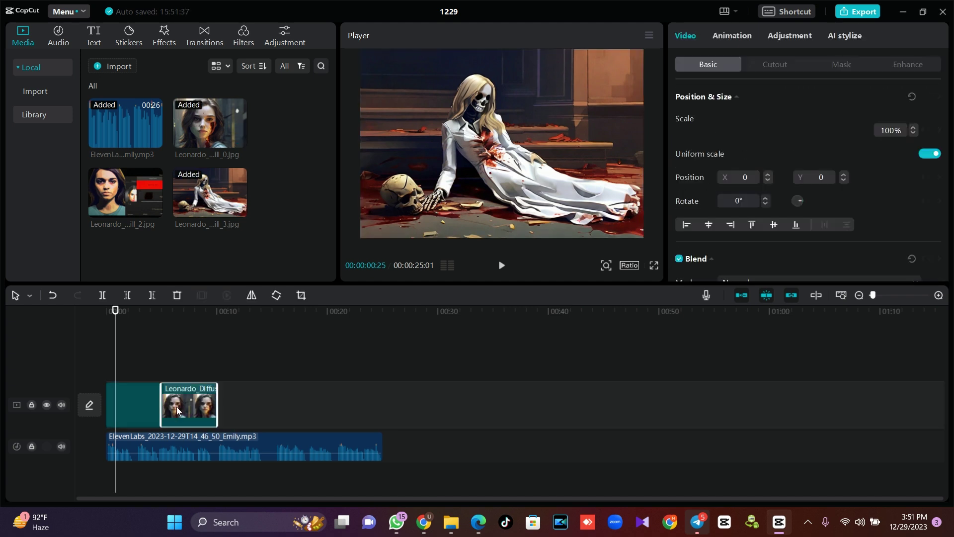
left_click_drag(125, 192, 226, 412)
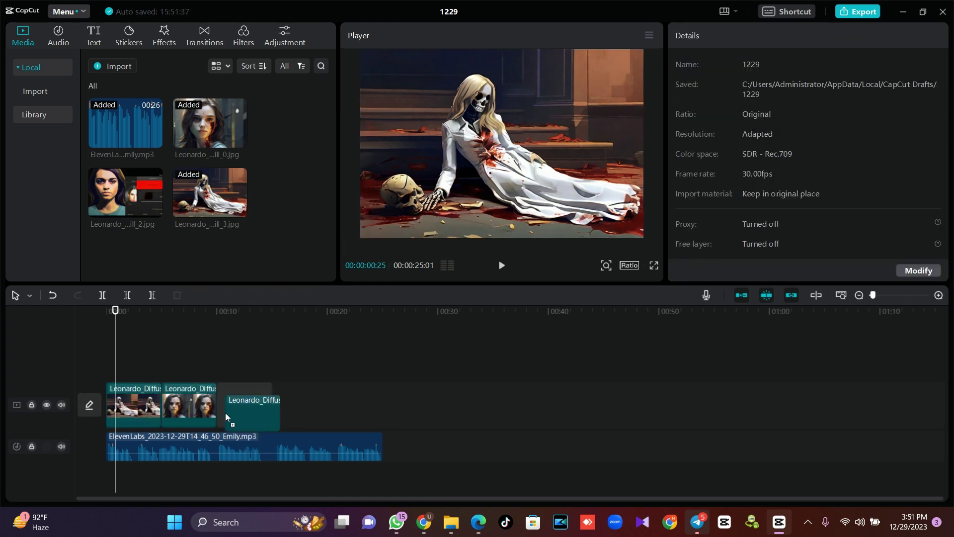
mouse_move(210, 122)
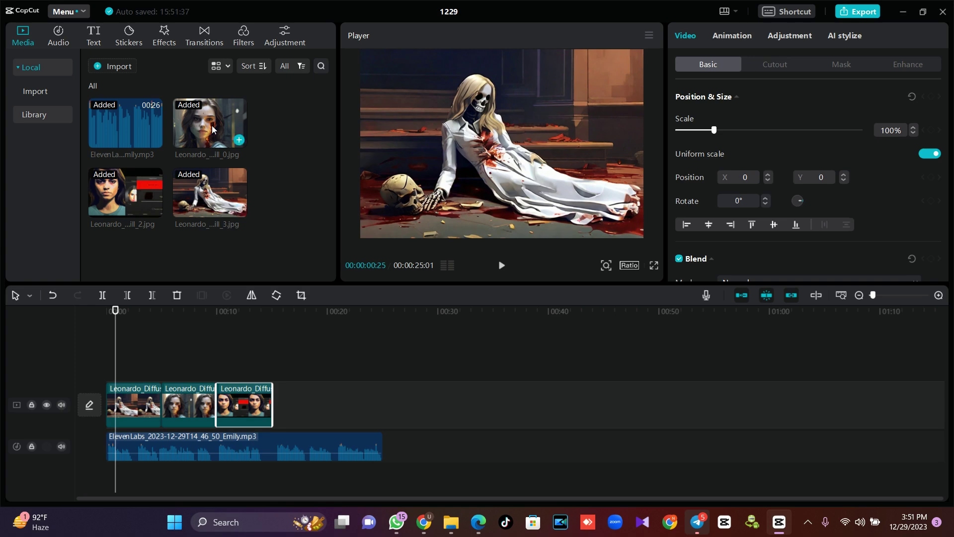
left_click_drag(212, 130, 284, 405)
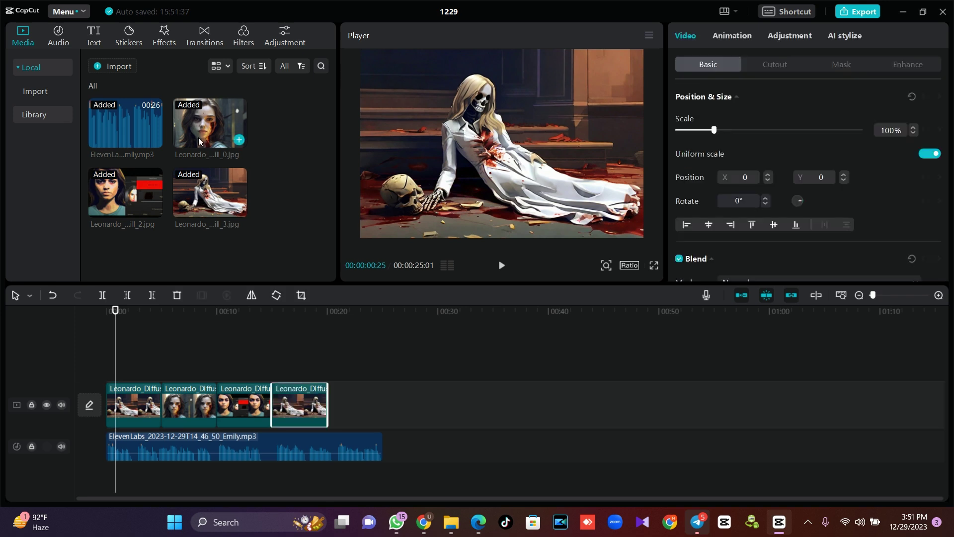
left_click_drag(199, 137, 333, 410)
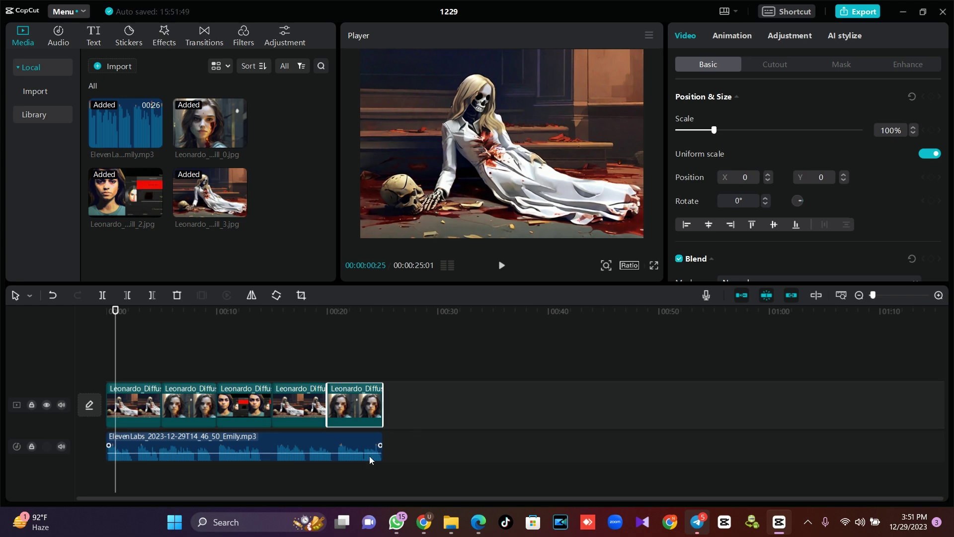
Step: Apply the Mic Hog voice filter to the narration at strength 20
left_click(336, 446)
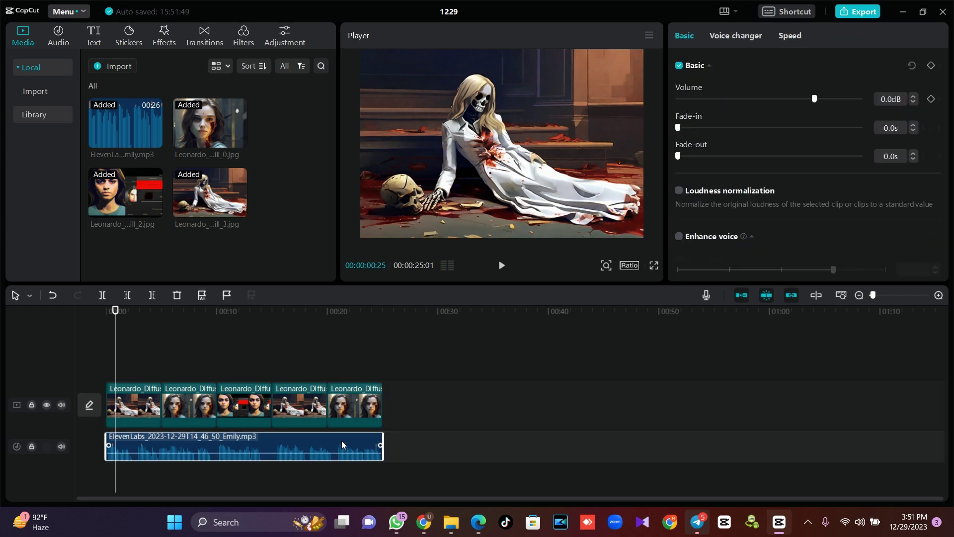
left_click(733, 37)
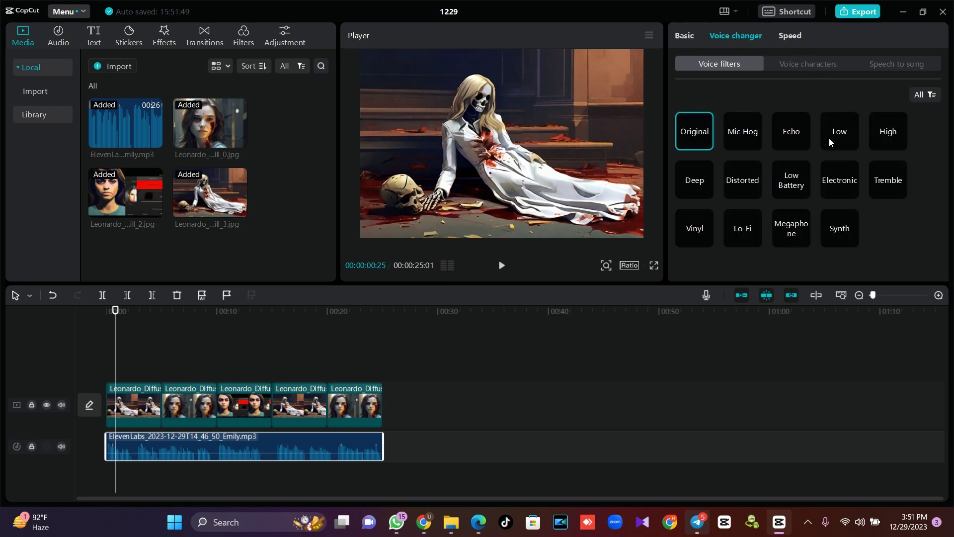
left_click(749, 135)
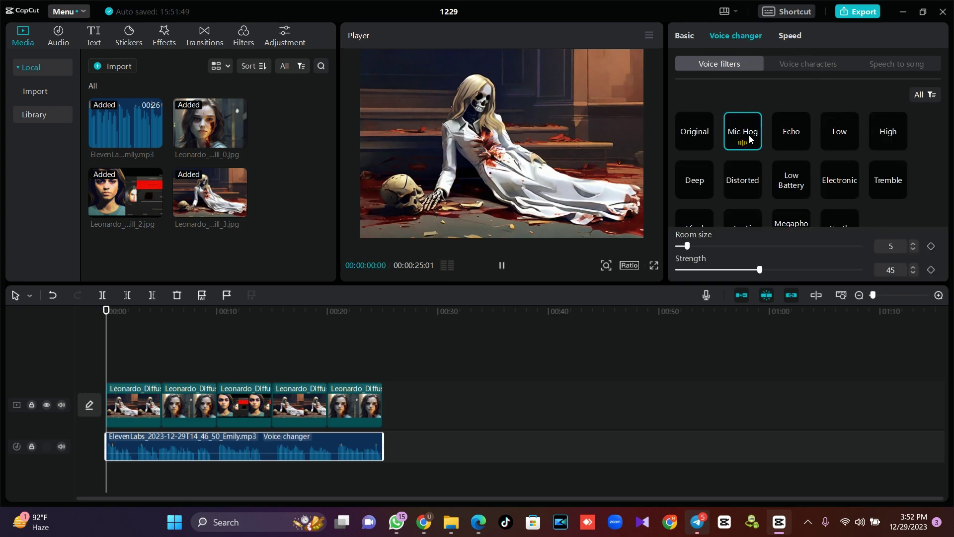
left_click_drag(758, 270, 714, 270)
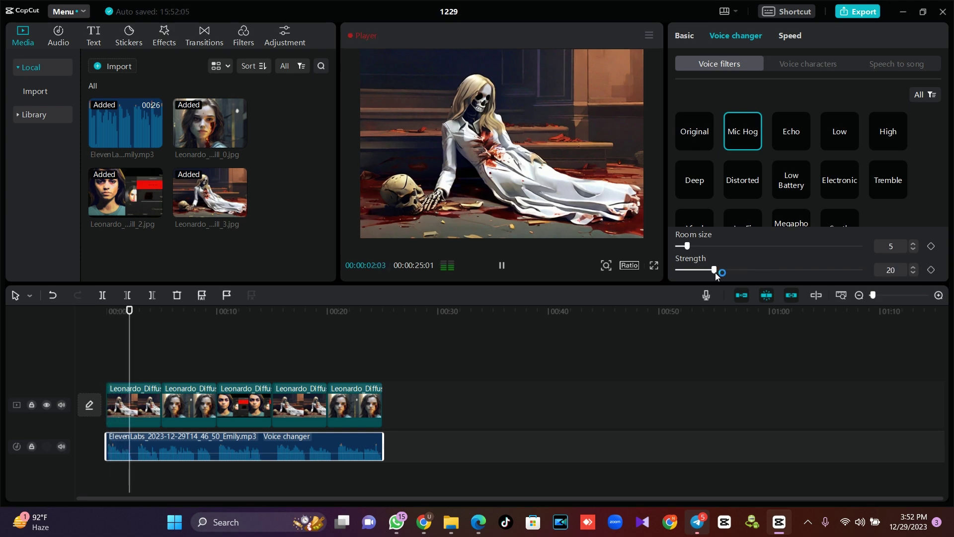
key("space")
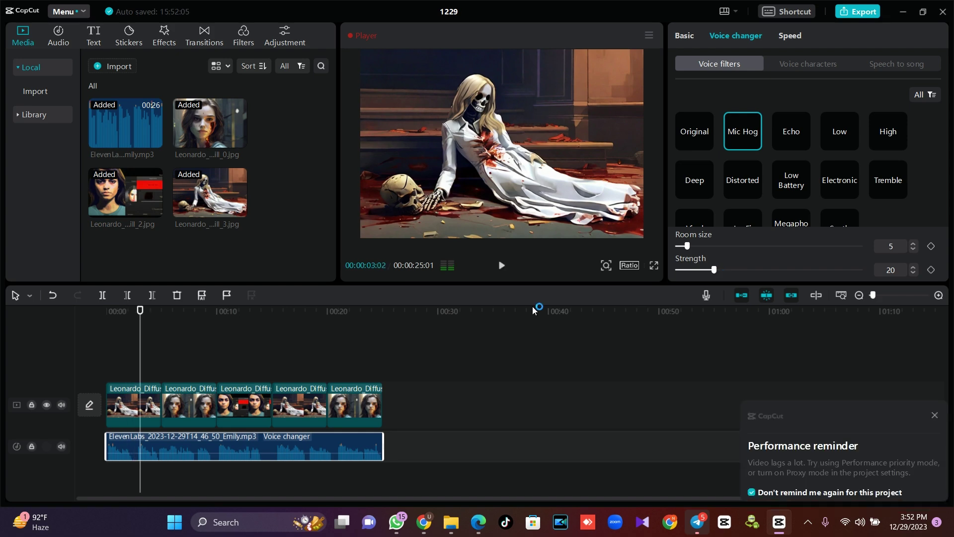
left_click(934, 416)
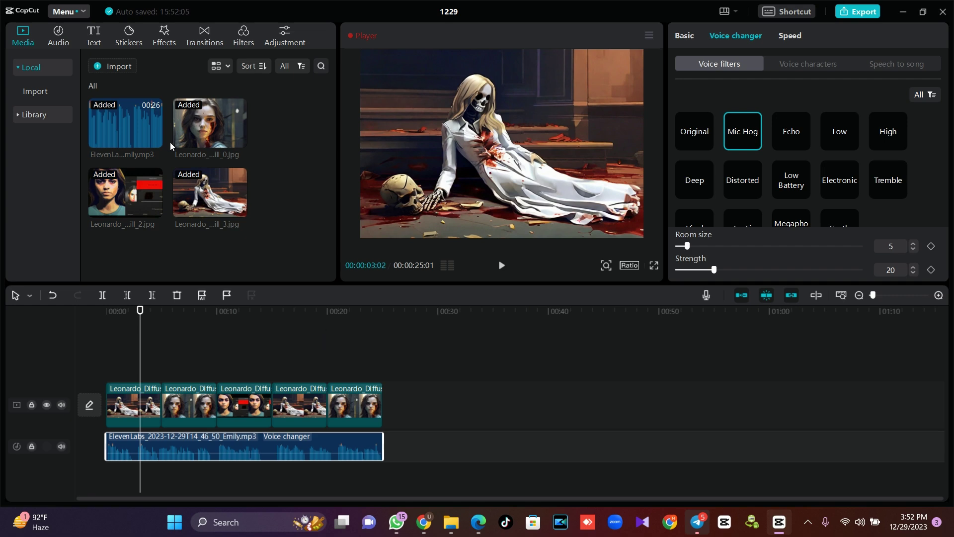
Step: Import Soundtrack.mp4 from the Music folder into the project
left_click(112, 69)
left_click(65, 185)
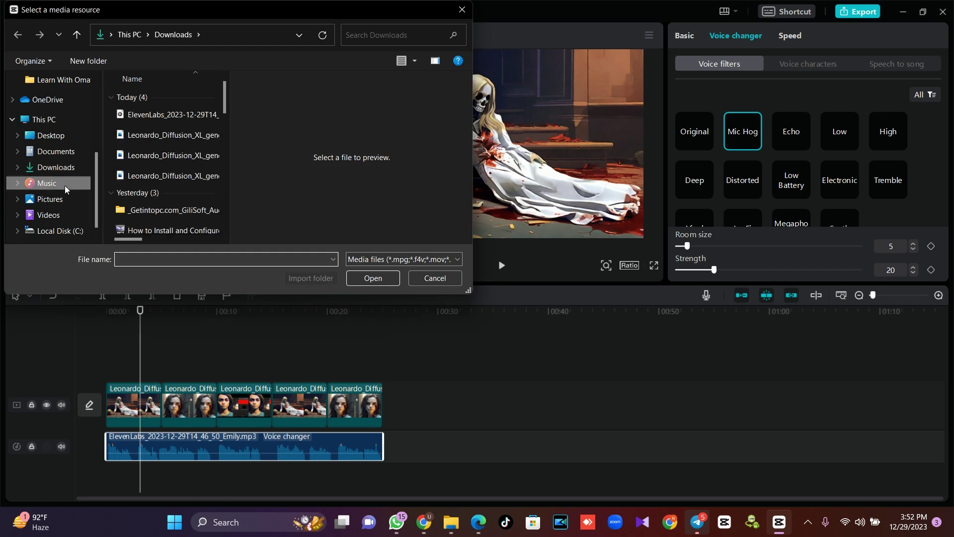
left_click(157, 182)
scroll(157, 182, "down", 5)
left_click(155, 124)
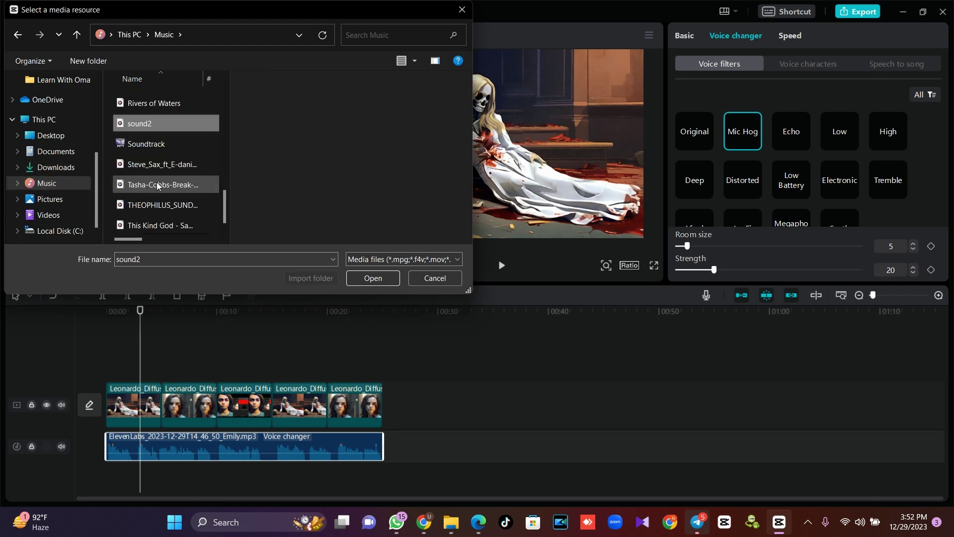
double_click(156, 139)
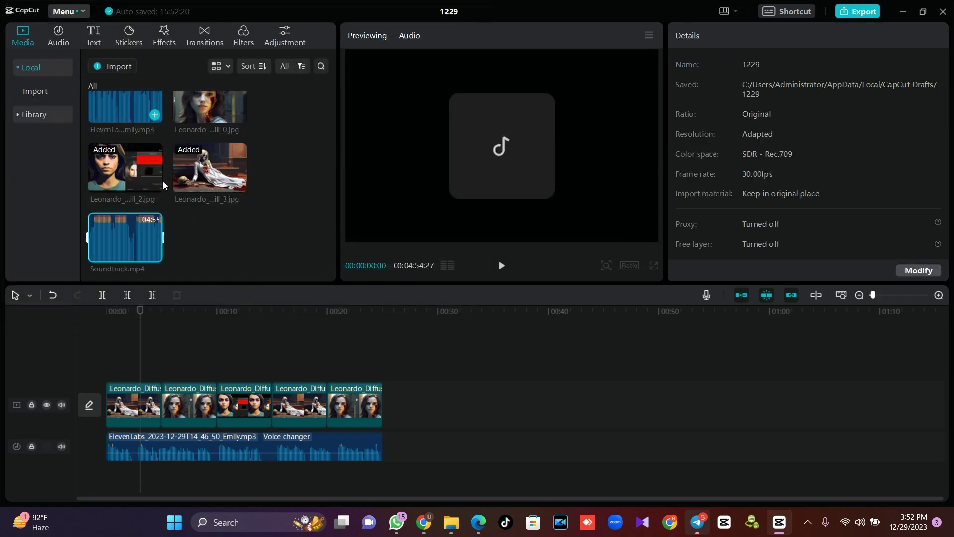
Step: Put the soundtrack on its own track and cut it off at 25 seconds
left_click_drag(133, 238, 112, 477)
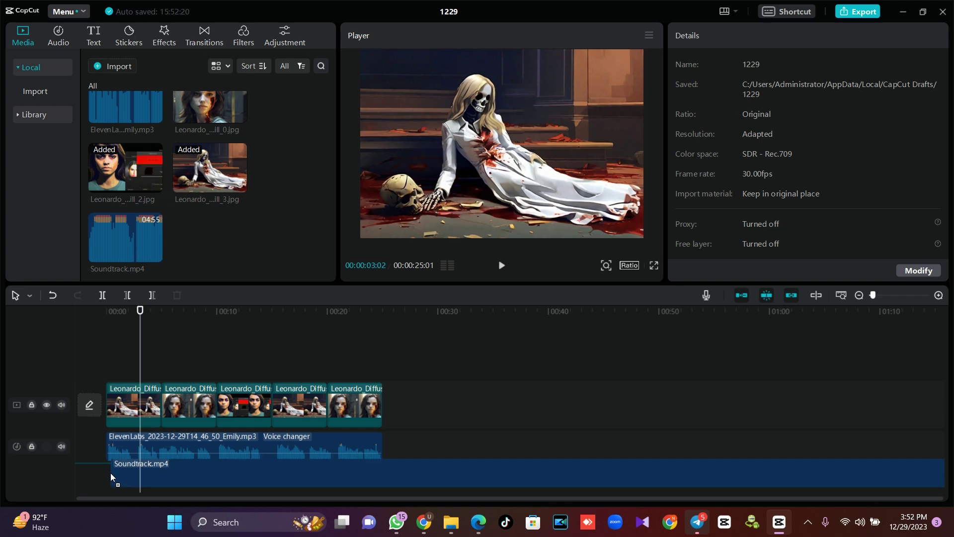
left_click_drag(112, 477, 113, 470)
left_click_drag(139, 312, 381, 362)
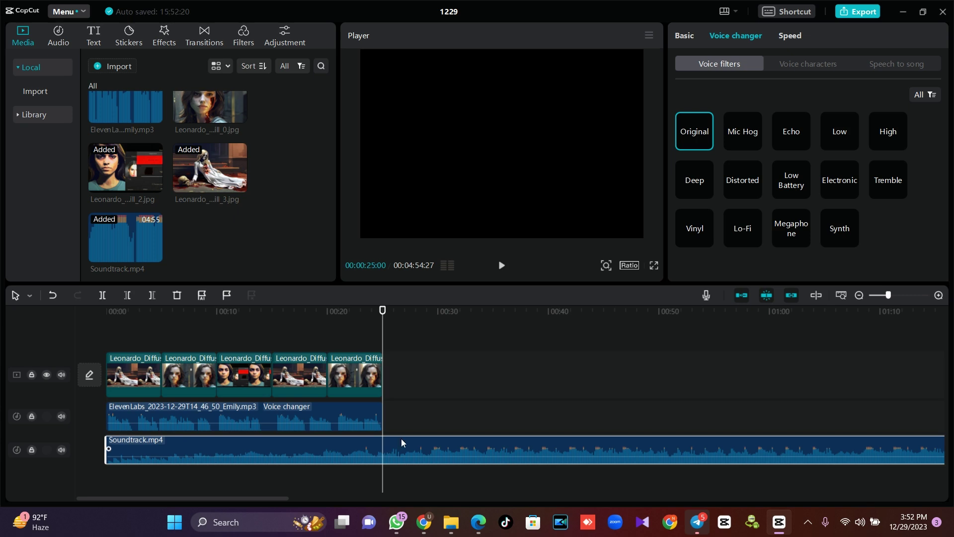
left_click(105, 298)
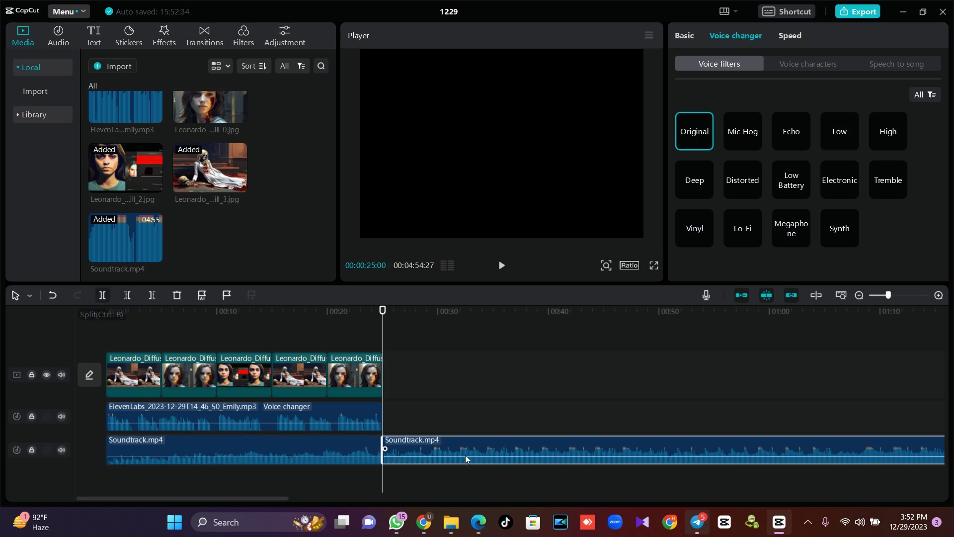
key("Delete")
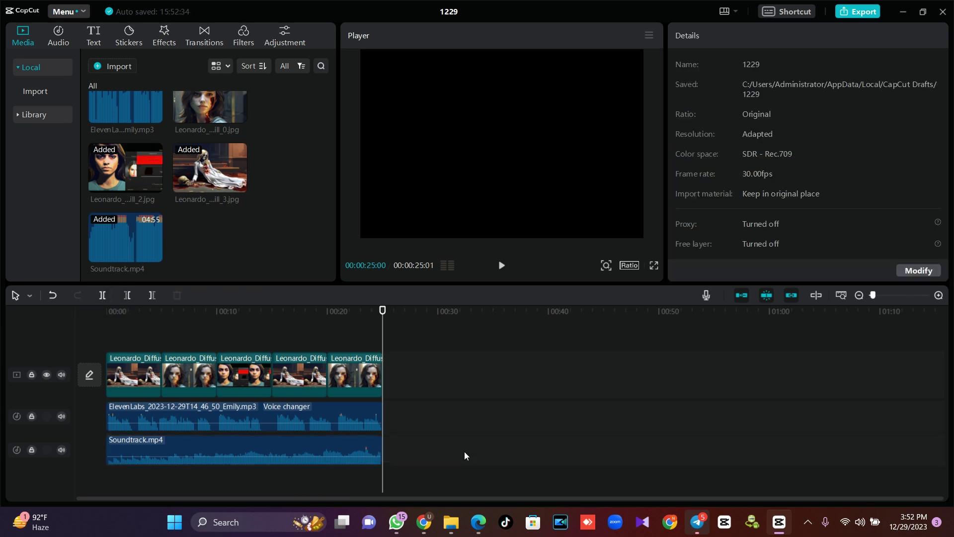
mouse_move(424, 521)
left_click(397, 482)
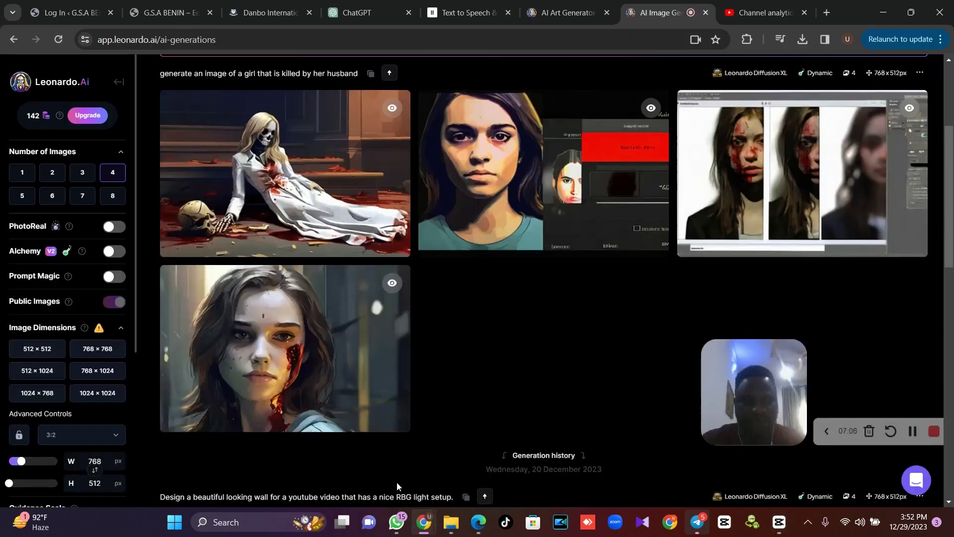
Step: Lower the background soundtrack to about -3.7 dB and play the edit from 00:00
left_click(779, 522)
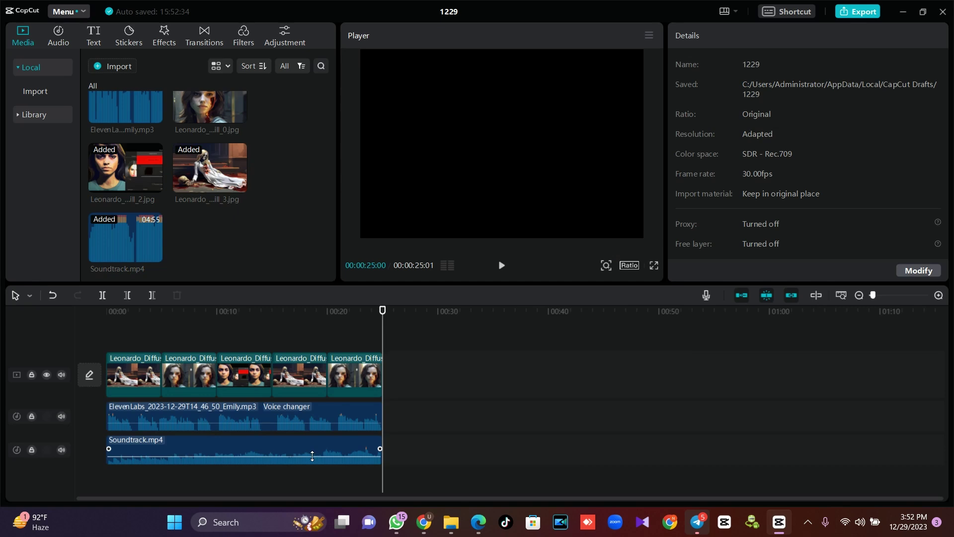
left_click_drag(312, 454, 312, 456)
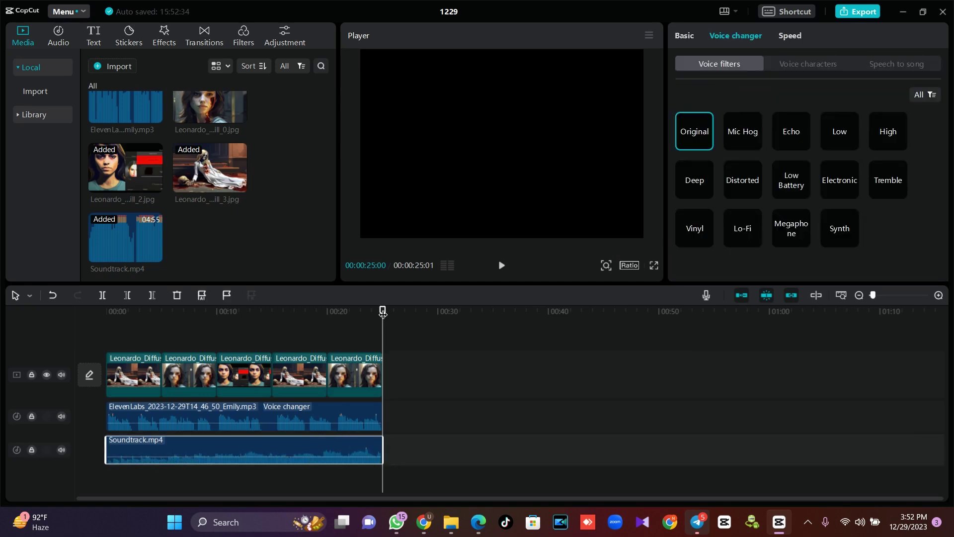
mouse_move(382, 312)
left_mouse_down()
mouse_move(144, 317)
mouse_move(102, 333)
left_mouse_up()
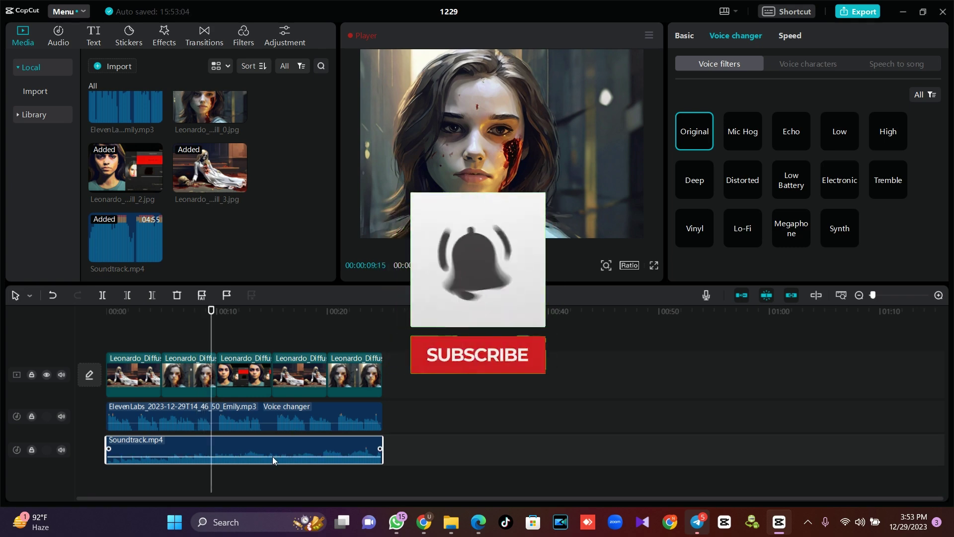
left_click_drag(272, 459, 272, 459)
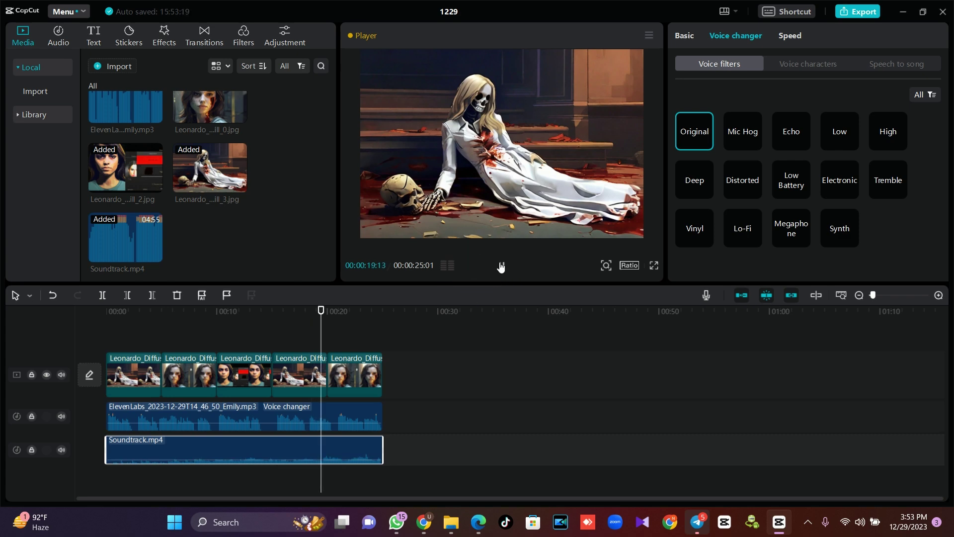
Step: Review the 1080p H.264 30fps mp4 export settings, cancel, and go back to Leonardo.Ai in Chrome
left_click(854, 12)
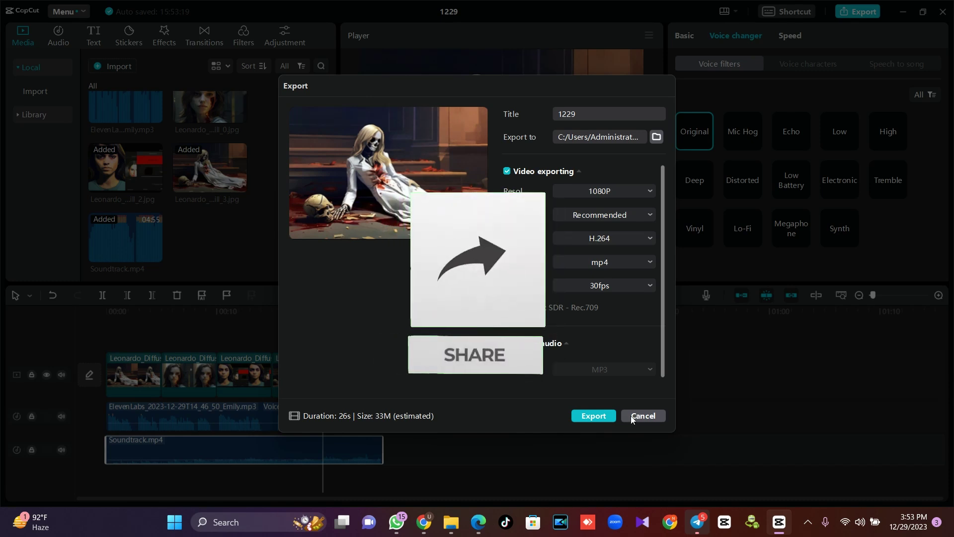
left_click(643, 416)
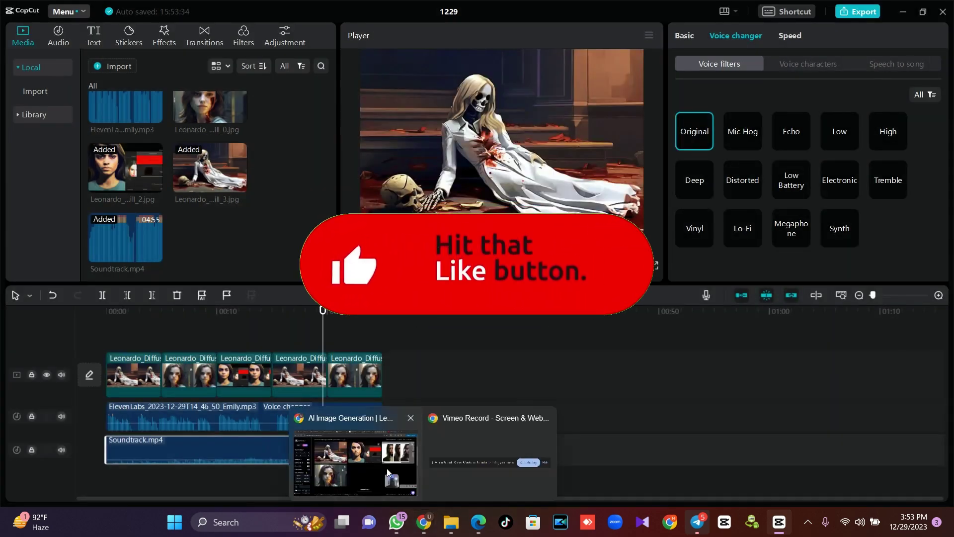
left_click(387, 468)
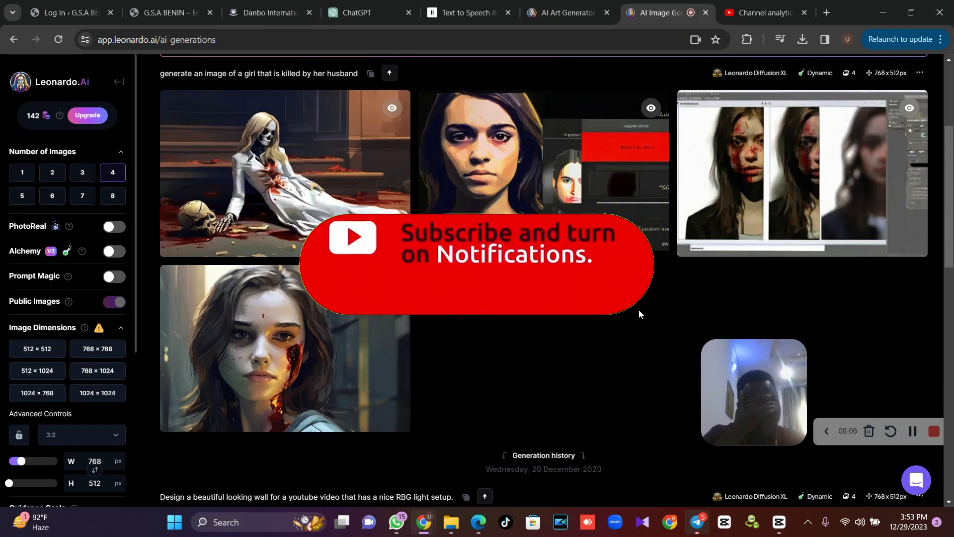